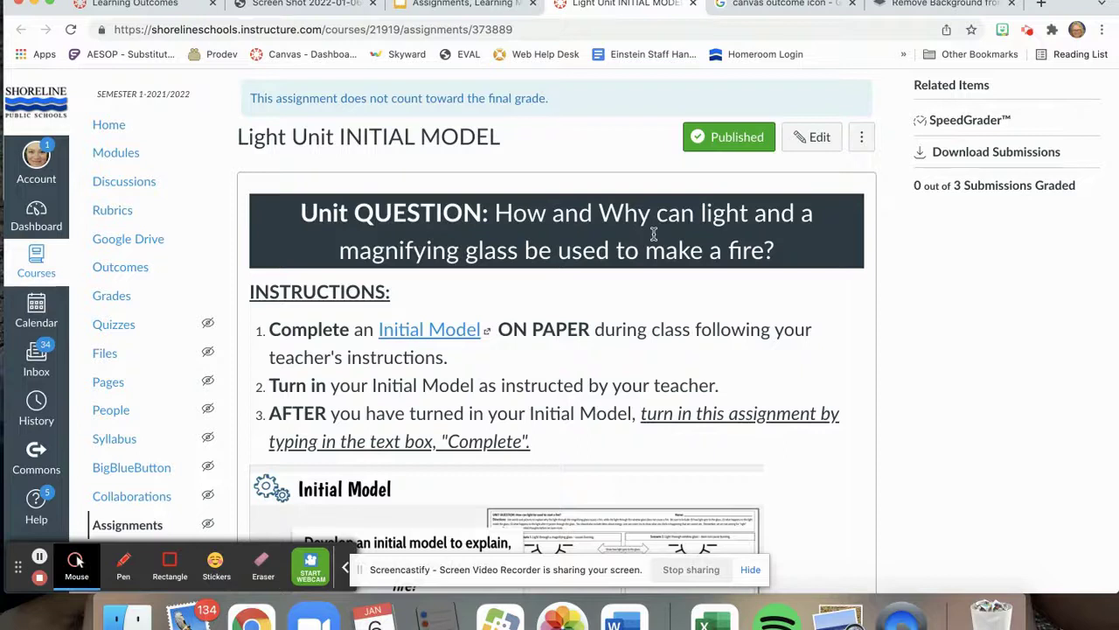
Add a new rubric to the assignment and title it 'Light Unit Initial Model'
scroll(575, 162, "down", 1)
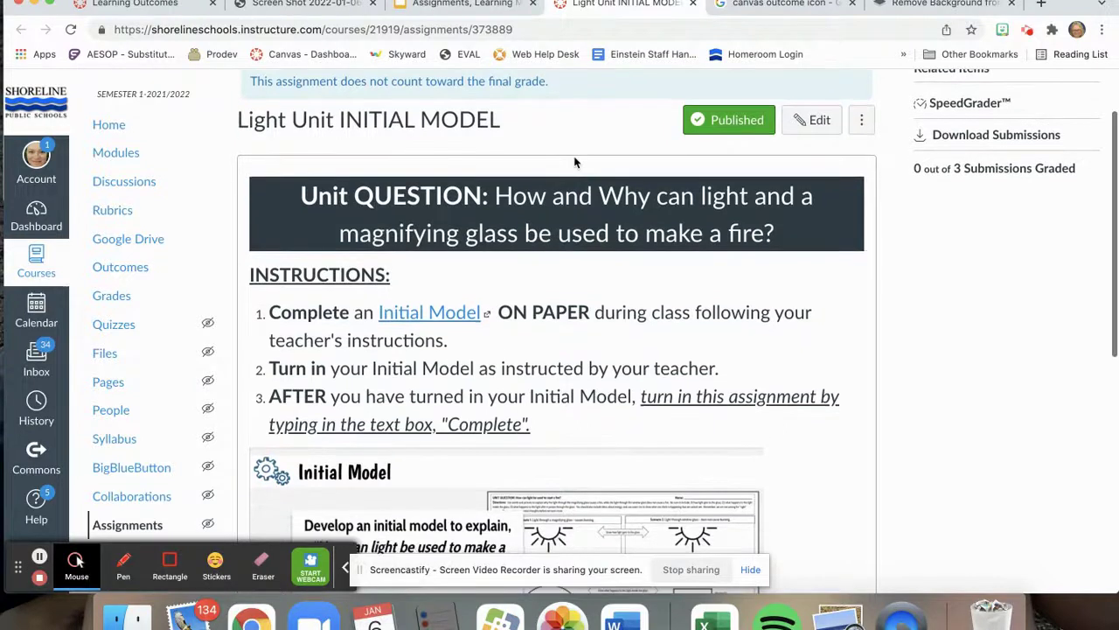
scroll(575, 162, "down", 5)
scroll(575, 157, "down", 7)
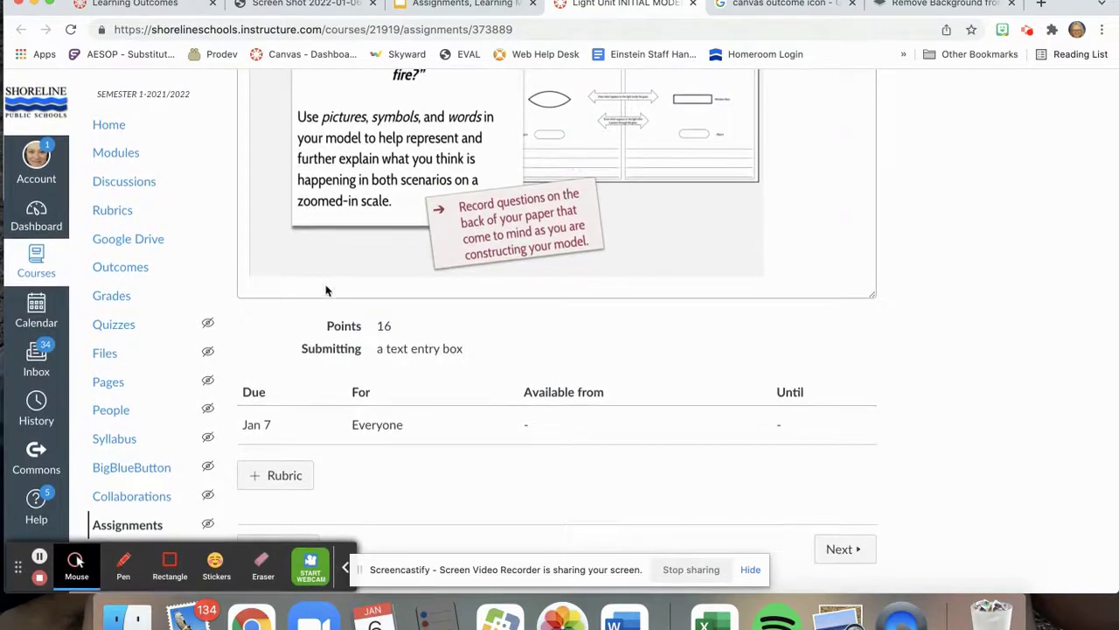
left_click(274, 476)
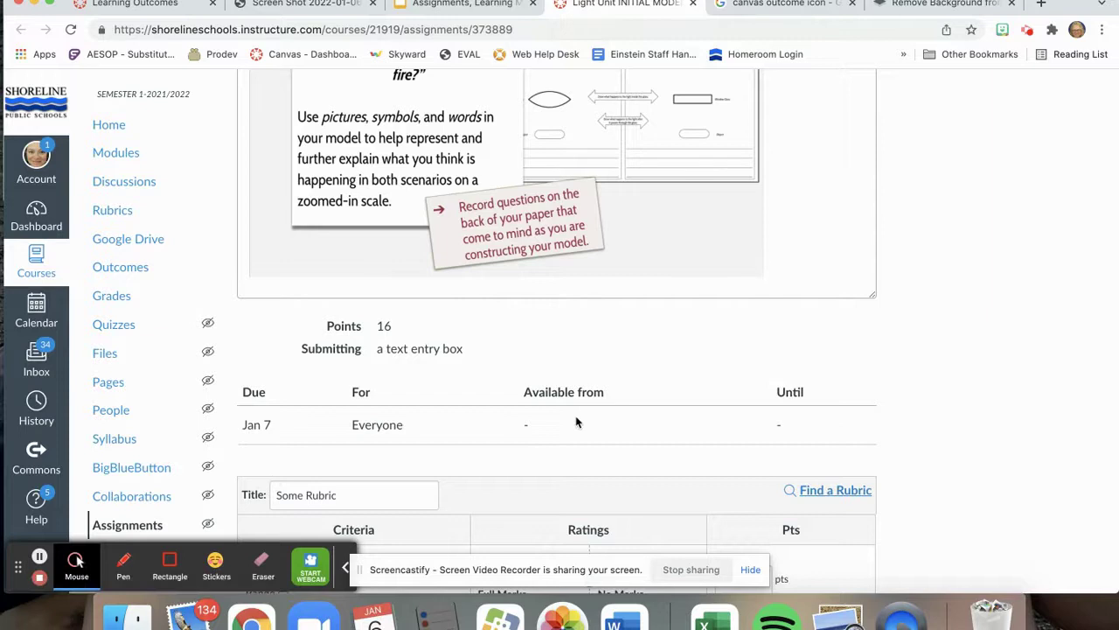
scroll(576, 423, "down", 5)
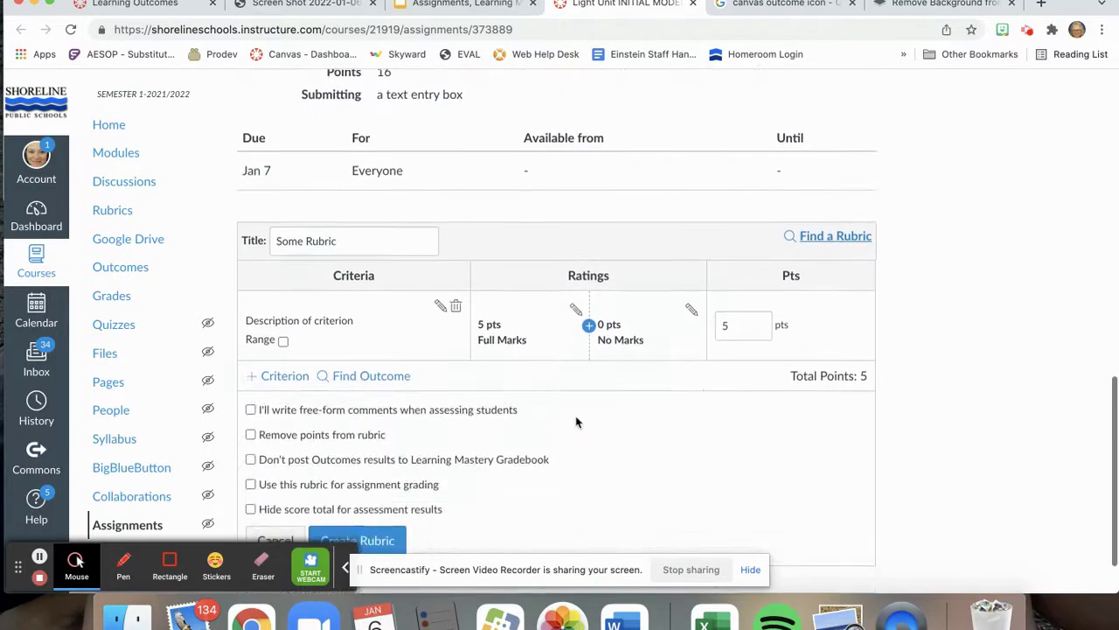
left_click_drag(344, 237, 281, 240)
key("BackSpace")
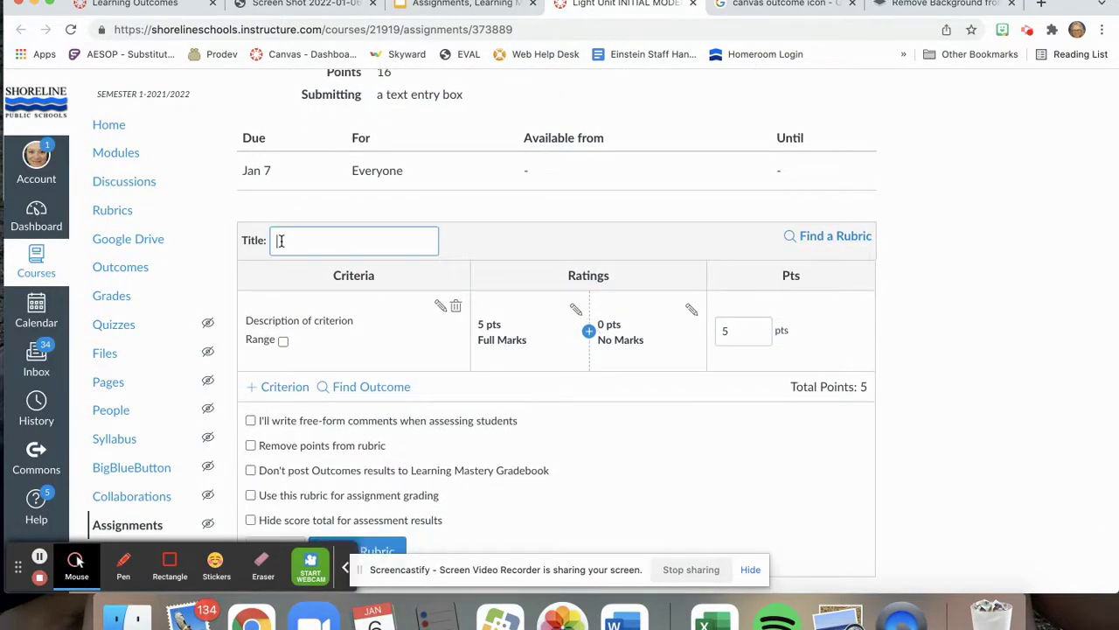
type("Light Unit Initial Model")
Import the Unit 3: Light CCC. Structure and Function outcome and delete the default criterion
left_click(361, 390)
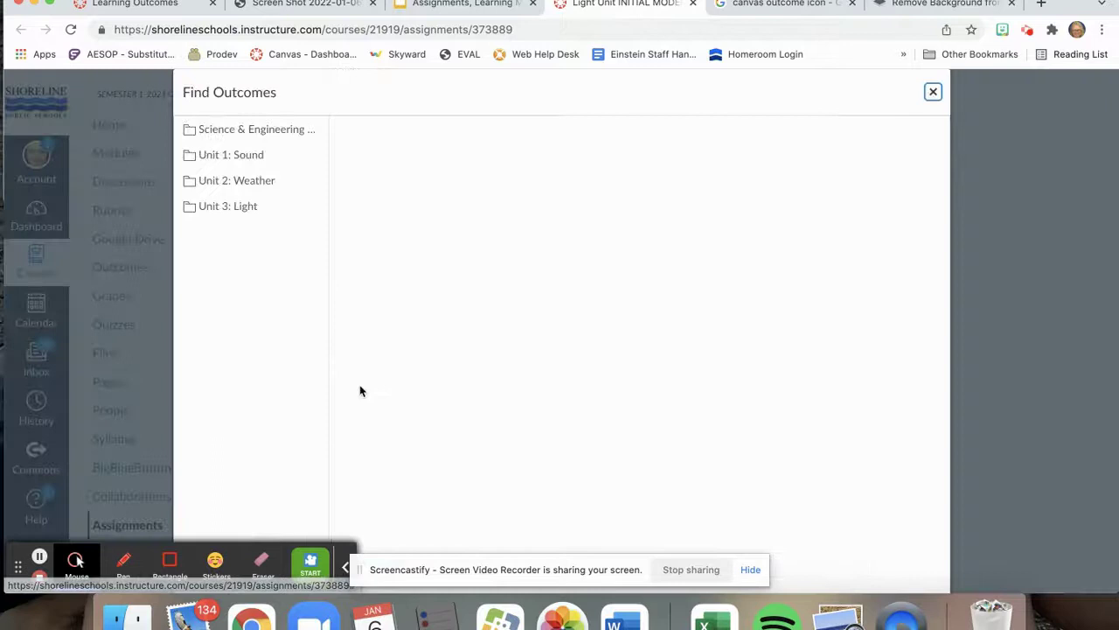
left_click(245, 213)
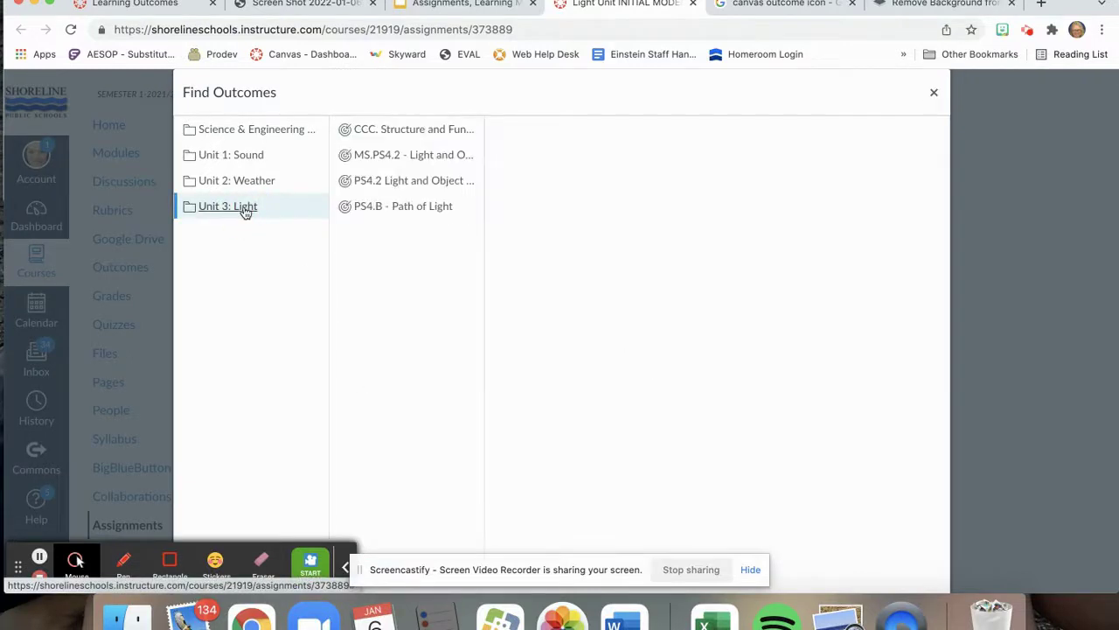
left_click(384, 135)
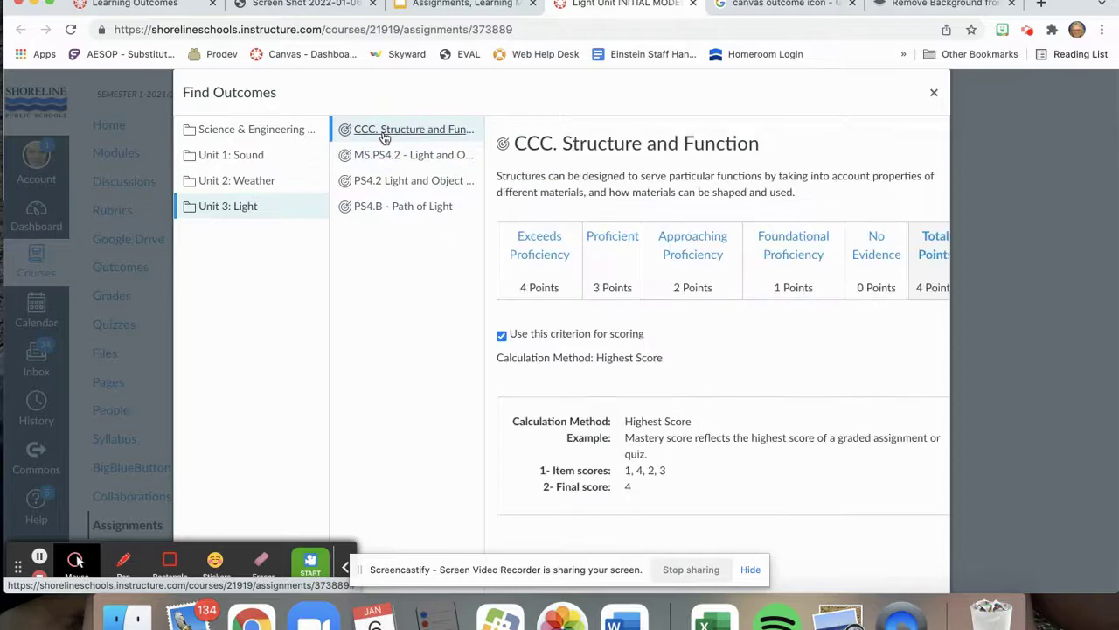
scroll(669, 290, "down", 2)
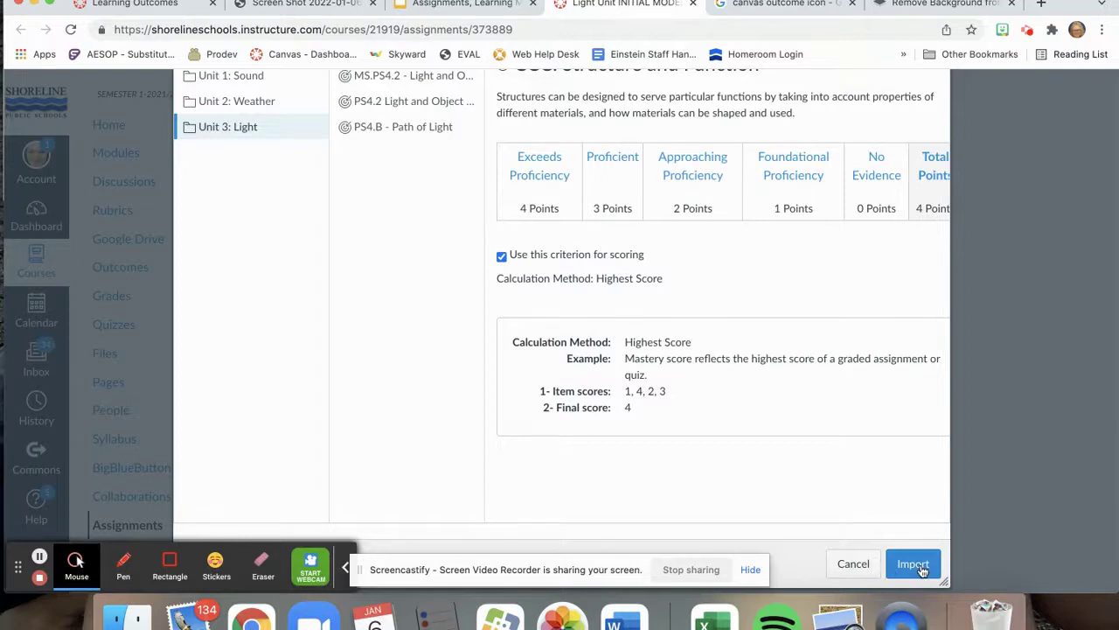
left_click(913, 565)
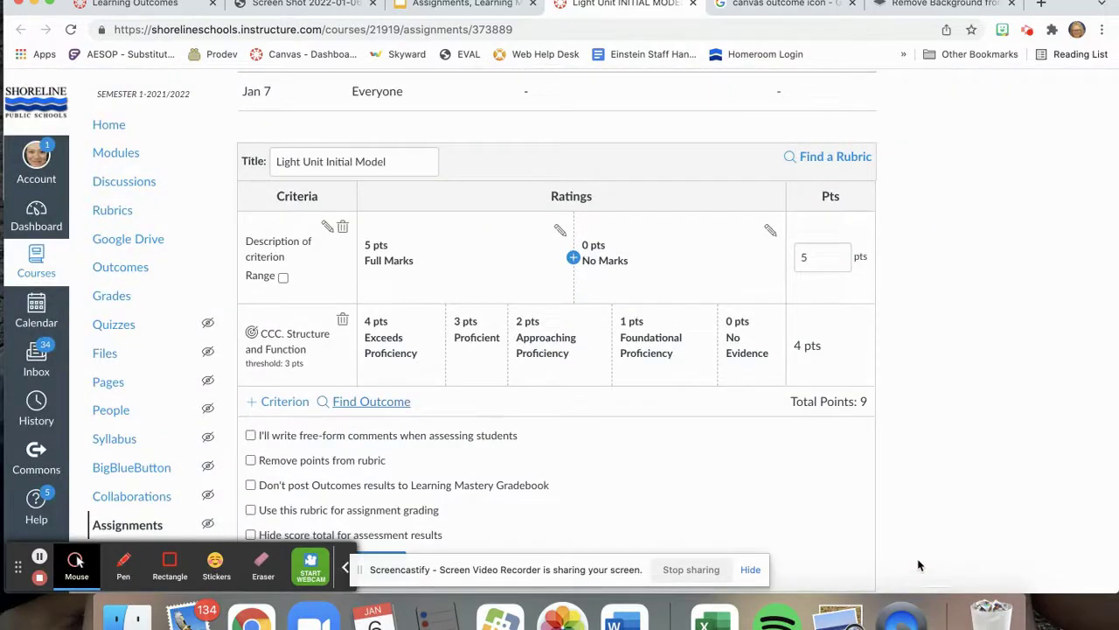
left_click(343, 229)
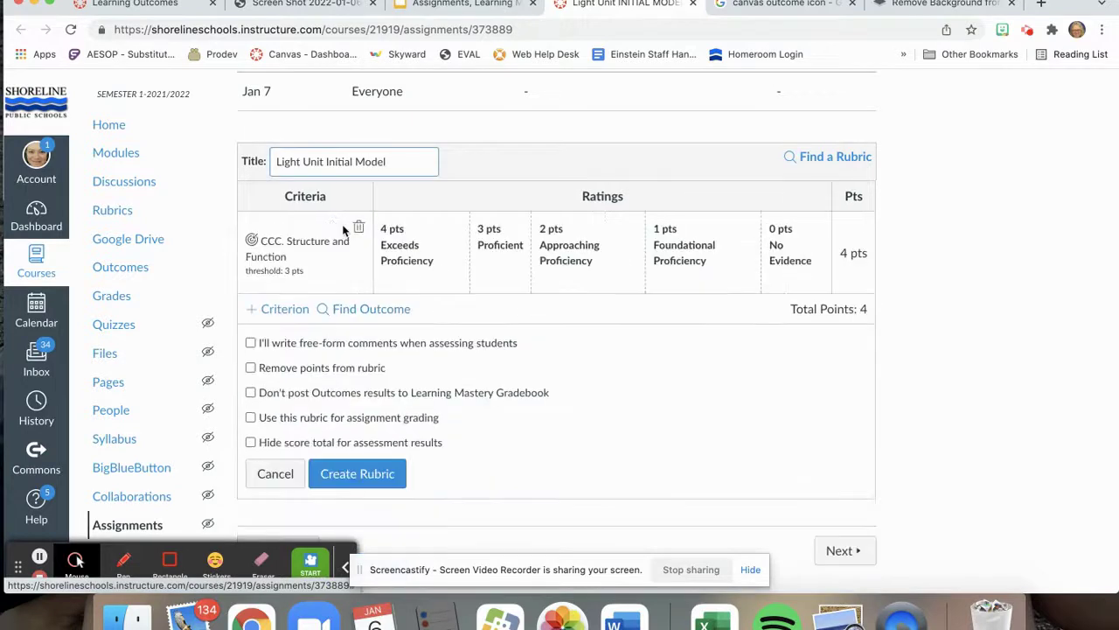
Import the MS.PS4.2 Light and Object Interaction, PS4.2 HEAT, and PS4.B Path of Light outcomes
left_click(354, 310)
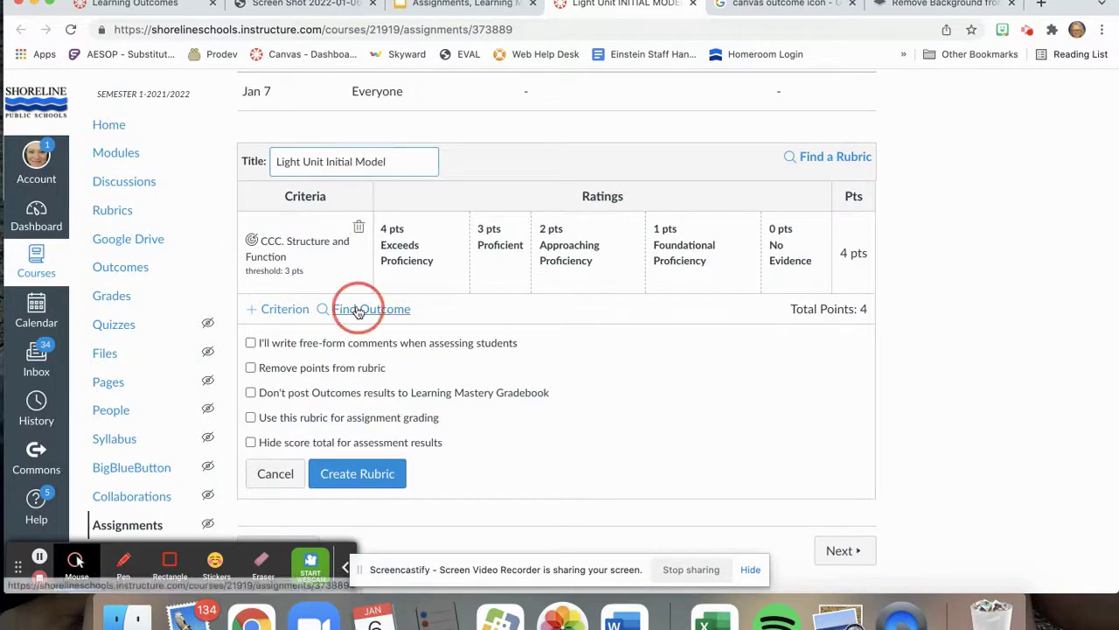
left_click(403, 158)
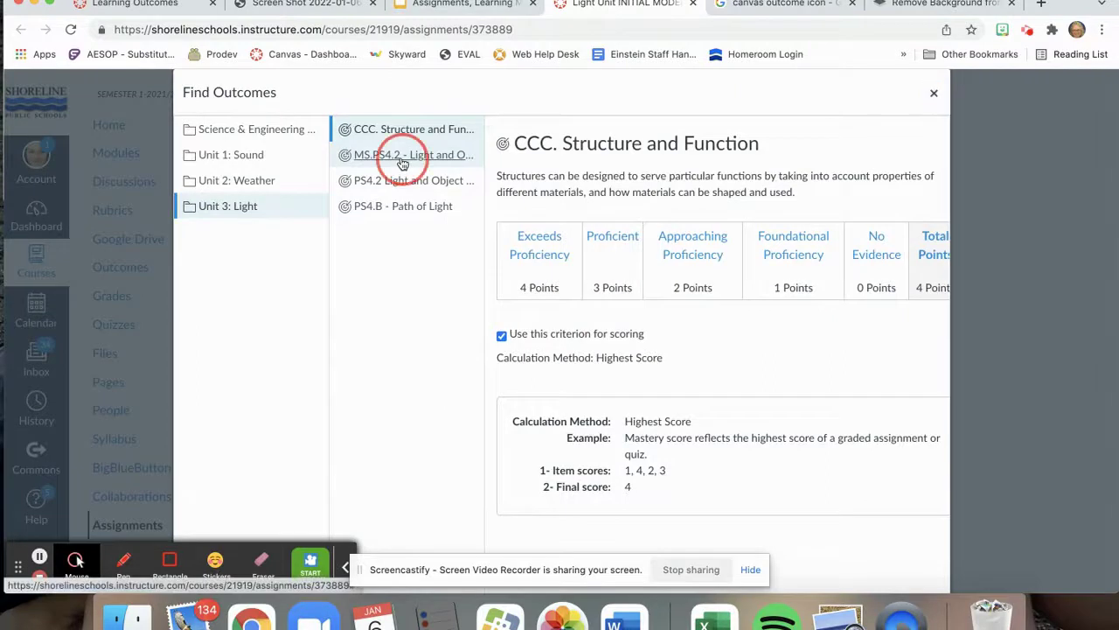
scroll(689, 306, "down", 2)
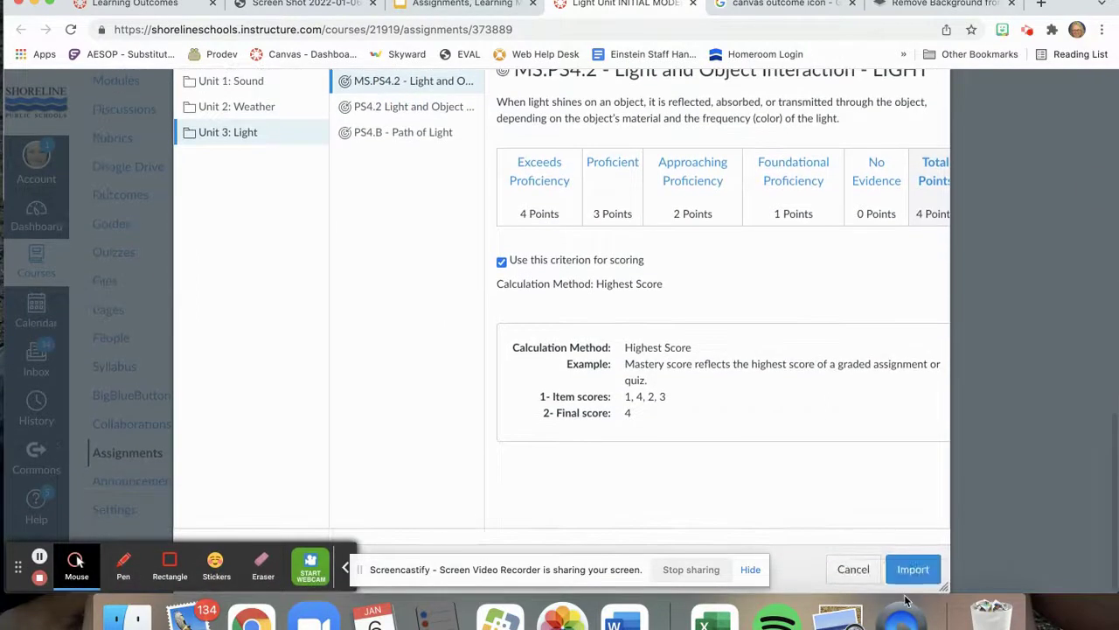
left_click(914, 569)
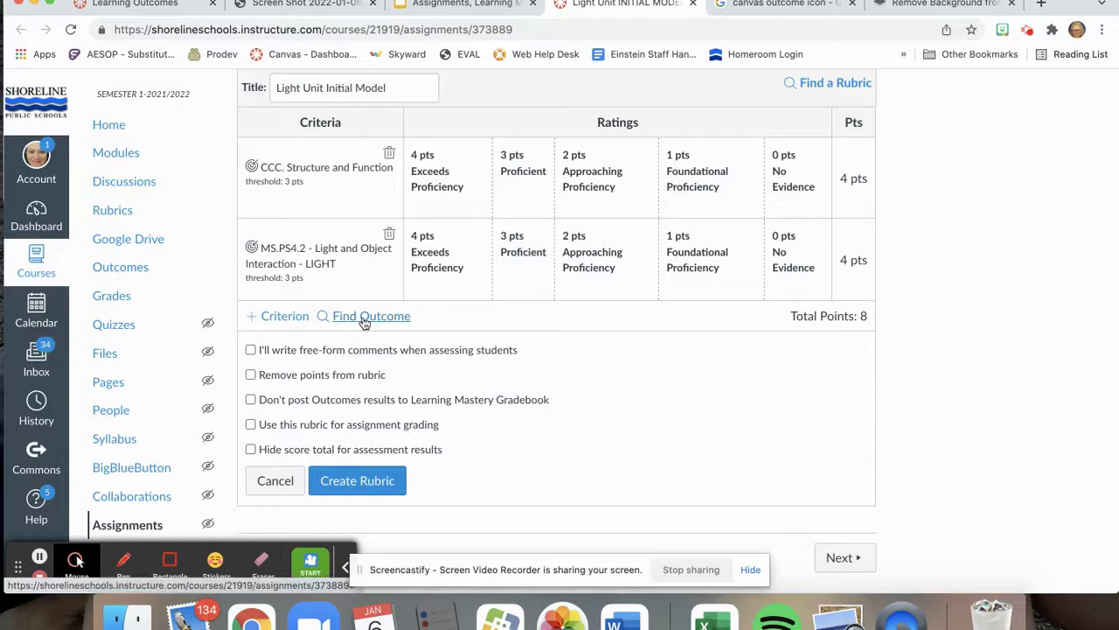
left_click(364, 319)
left_click(442, 180)
scroll(700, 350, "down", 2)
left_click(914, 570)
left_click(370, 321)
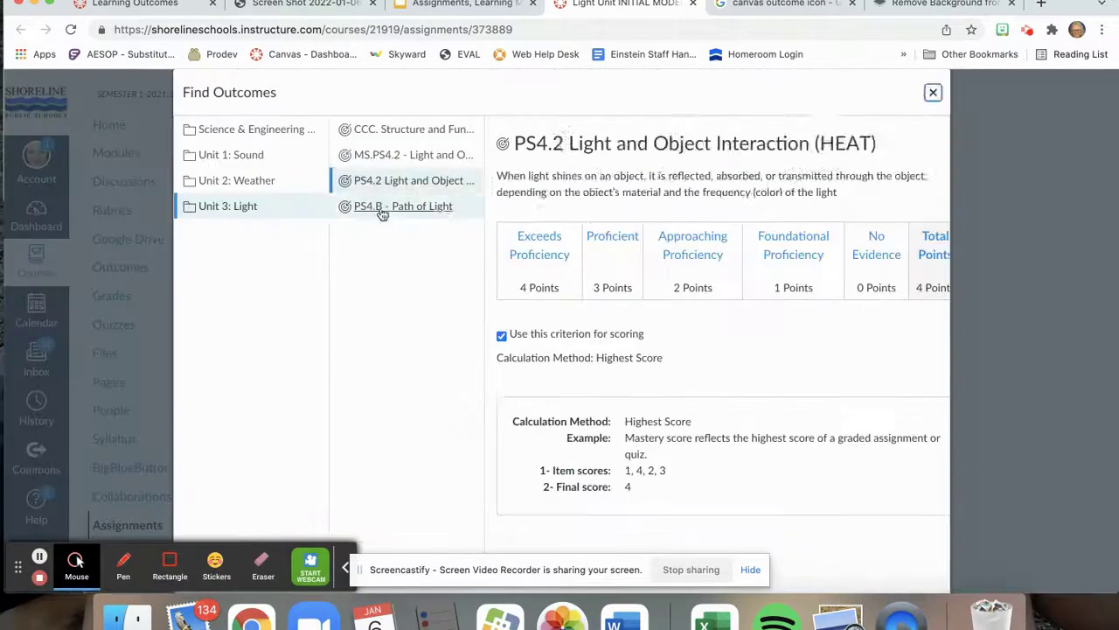
left_click(385, 207)
scroll(700, 350, "down", 2)
left_click(914, 569)
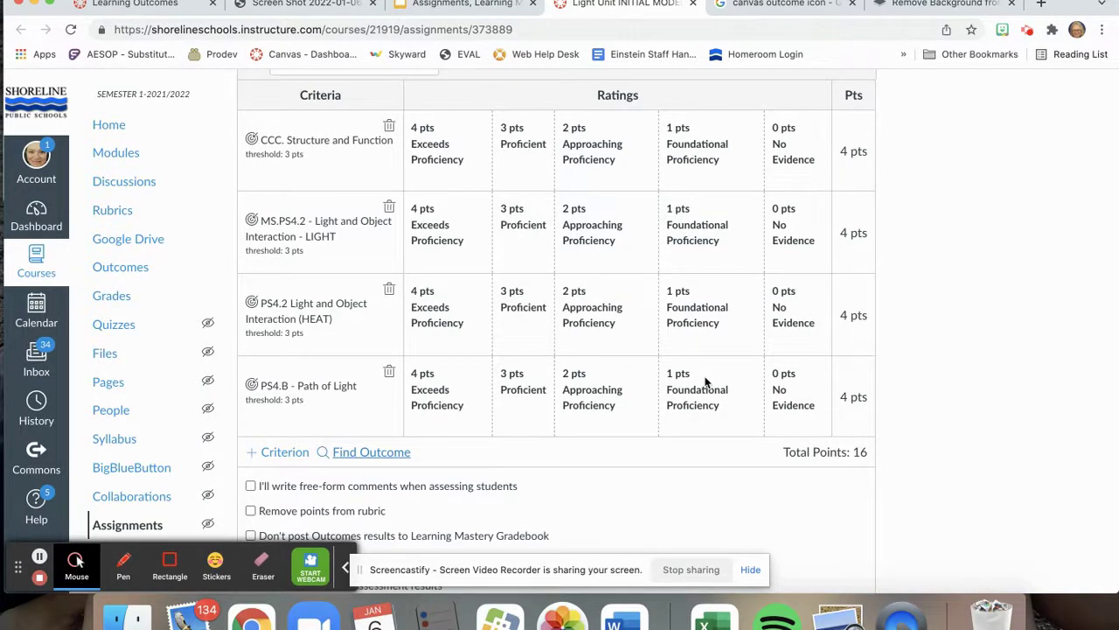
Mark the rubric for assignment grading and create it
scroll(705, 382, "down", 3)
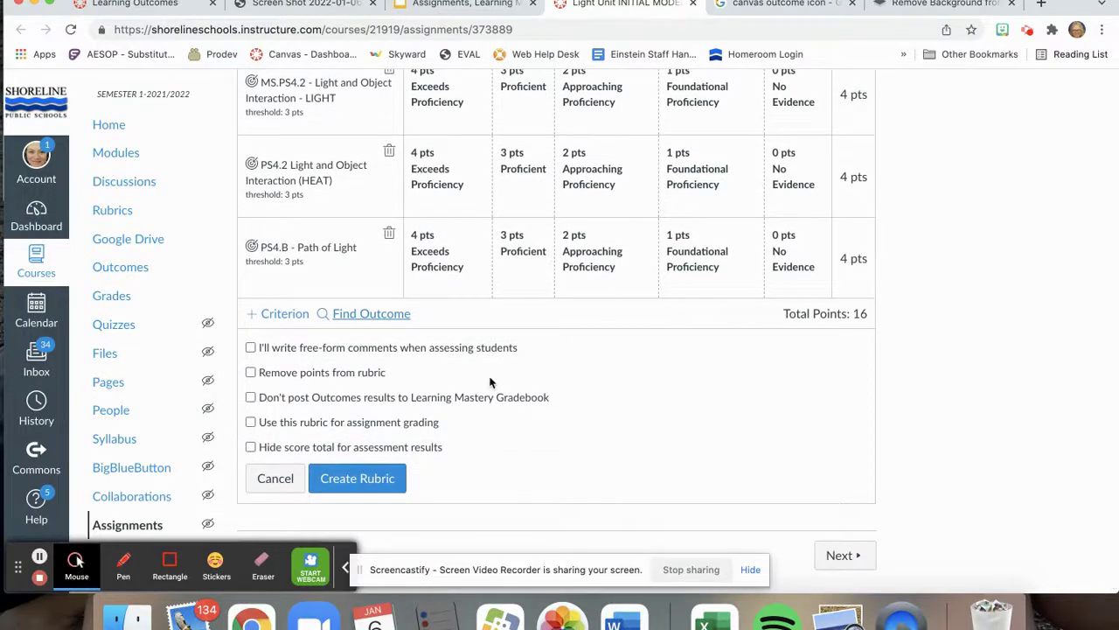
left_click(251, 423)
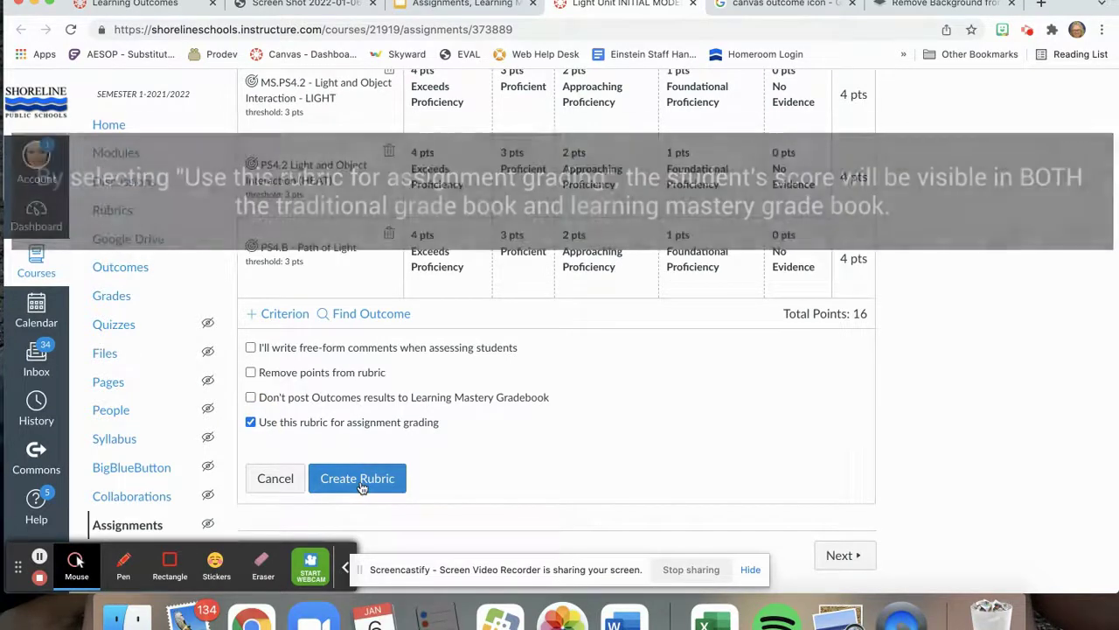
left_click(359, 487)
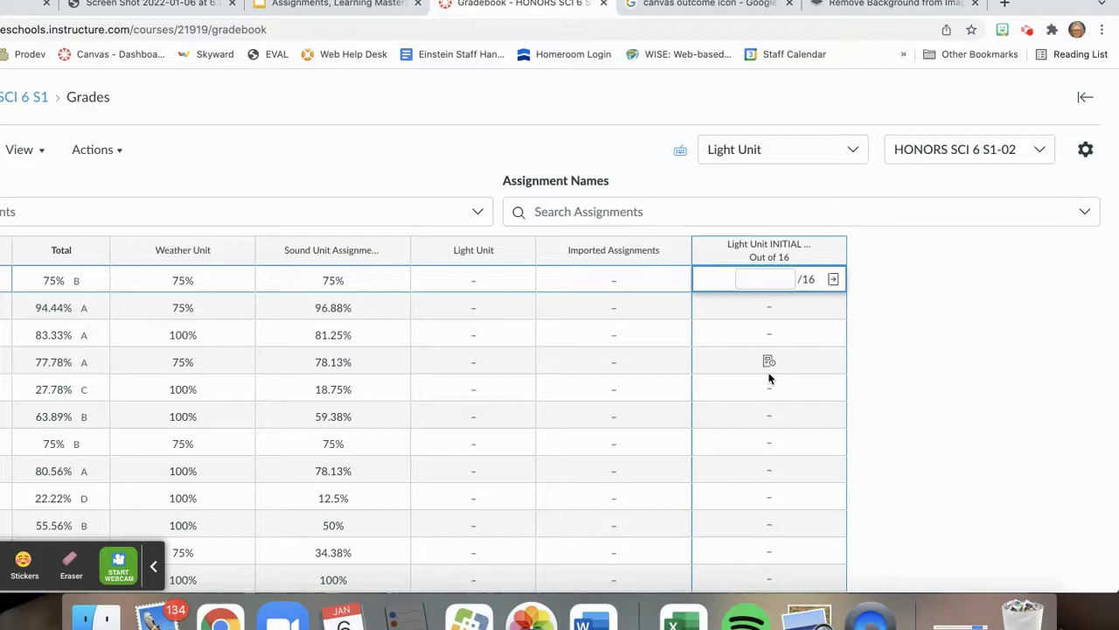
Open SpeedGrader from the test student's Light Unit INITIAL cell in the gradebook
scroll(770, 378, "down", 6)
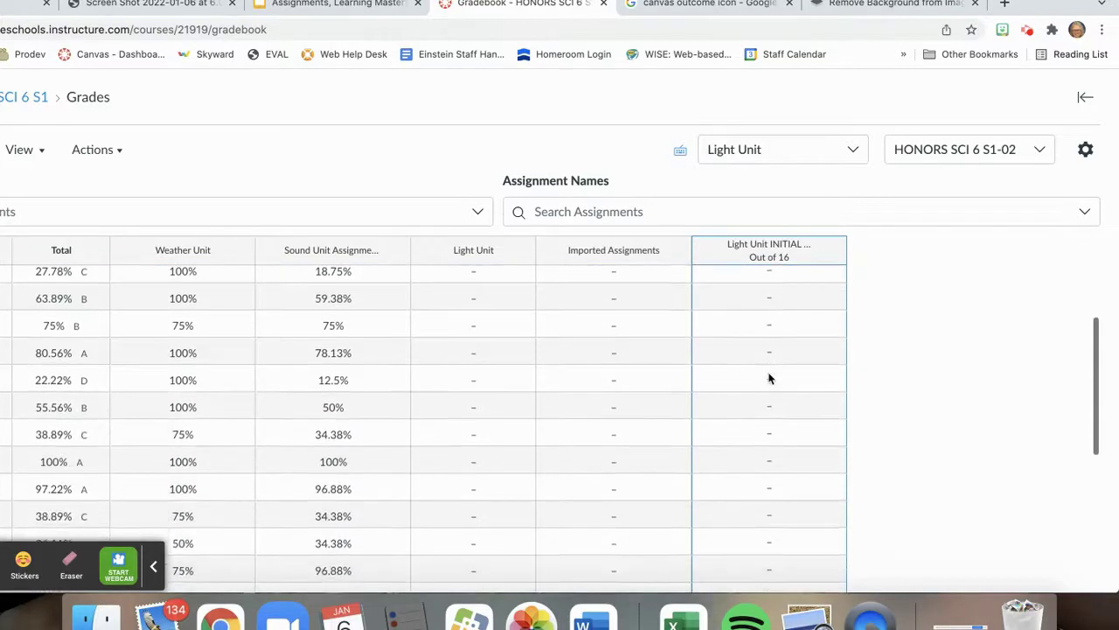
scroll(769, 378, "down", 4)
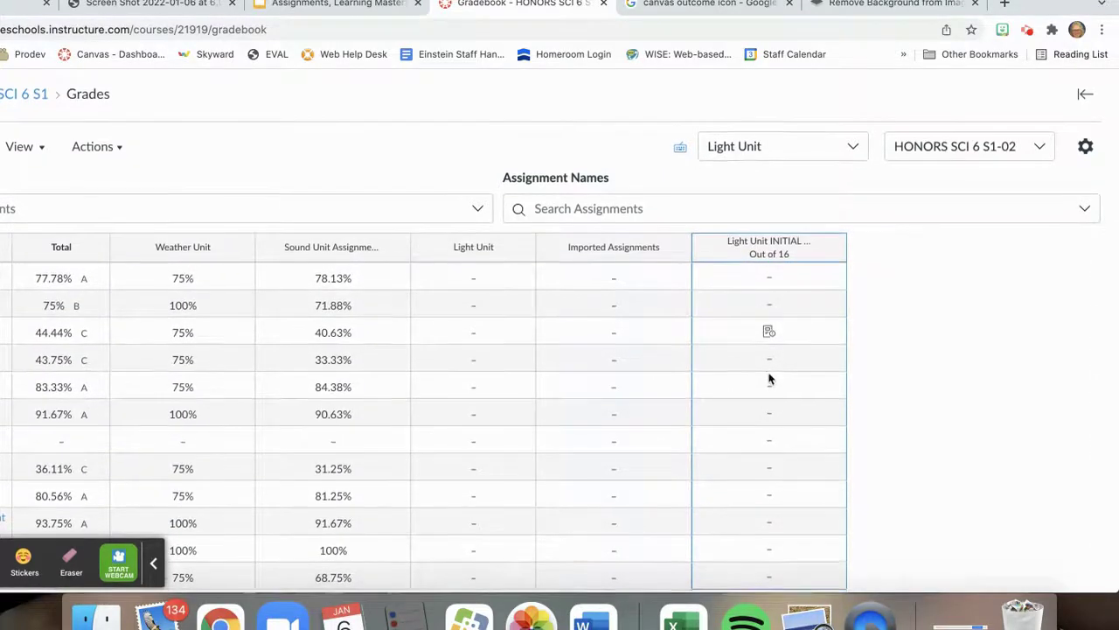
left_click(770, 578)
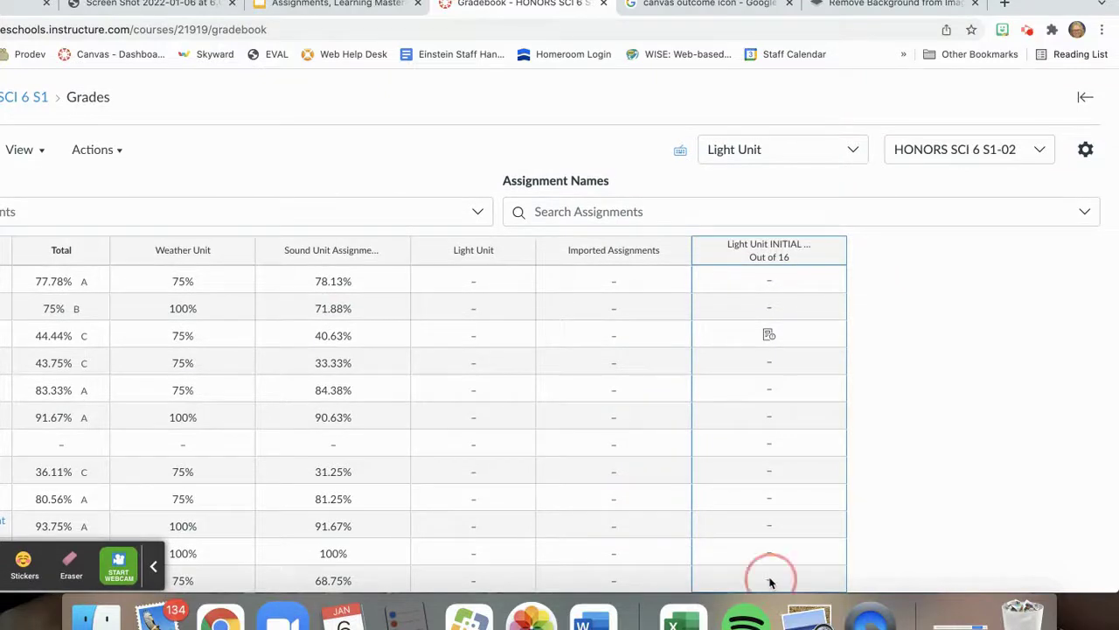
left_click(832, 578)
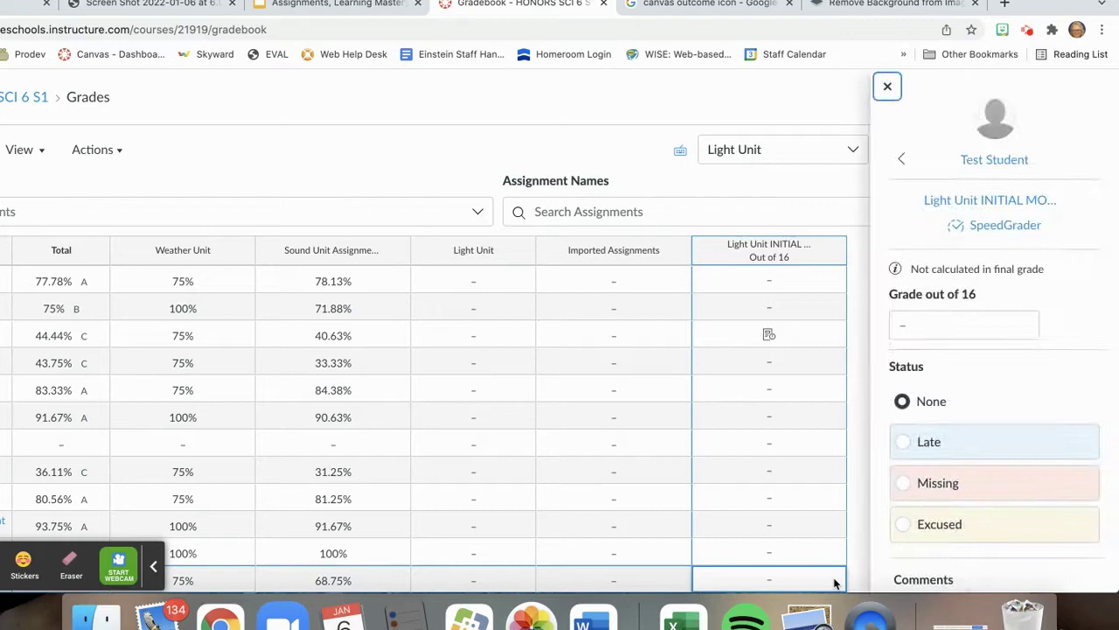
left_click(1006, 226)
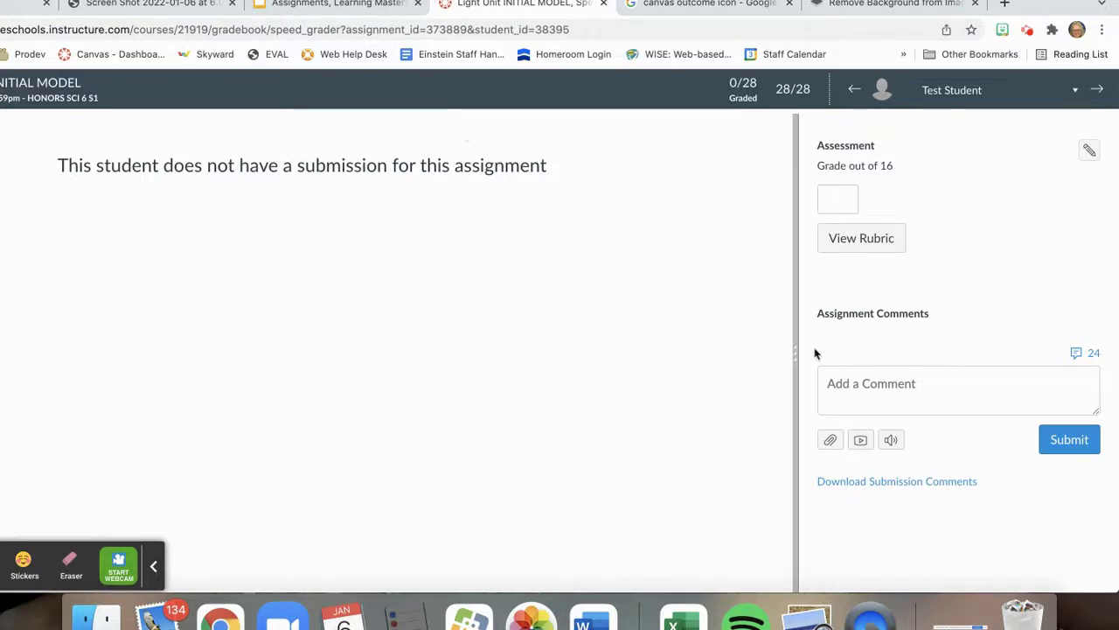
Show the rubric in SpeedGrader and widen the grading panel so points are visible
left_click_drag(796, 353, 567, 355)
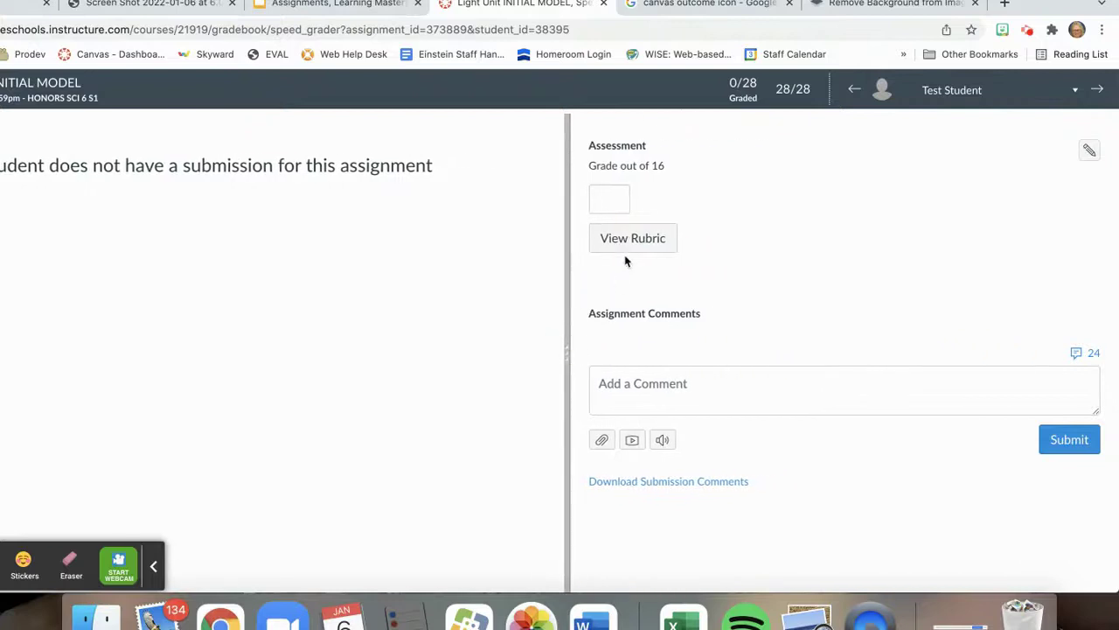
left_click(639, 239)
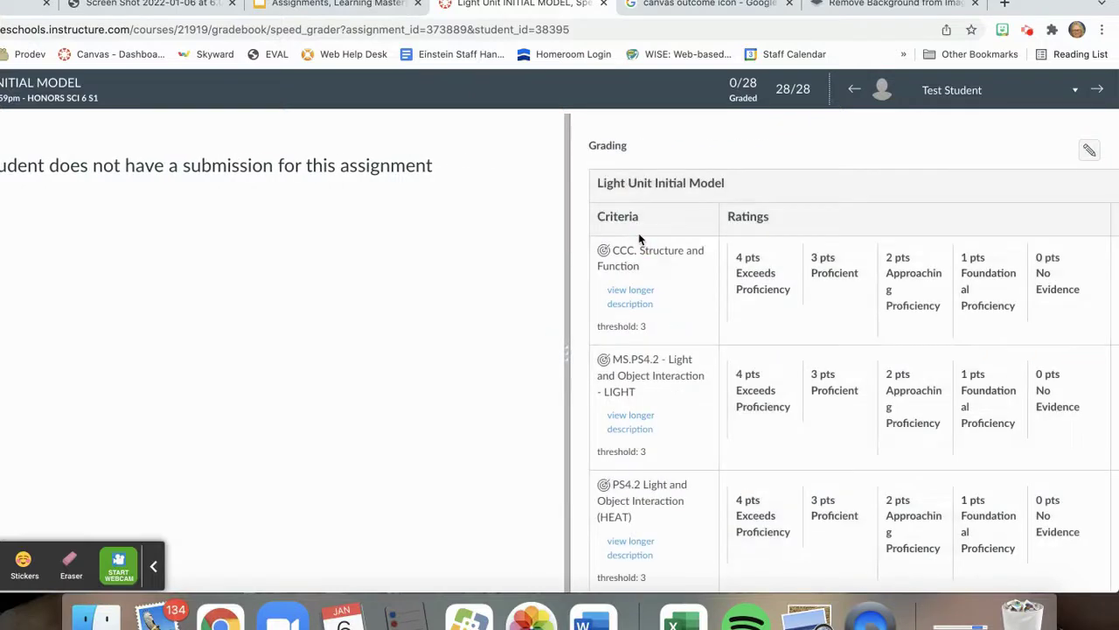
left_click_drag(567, 358, 460, 349)
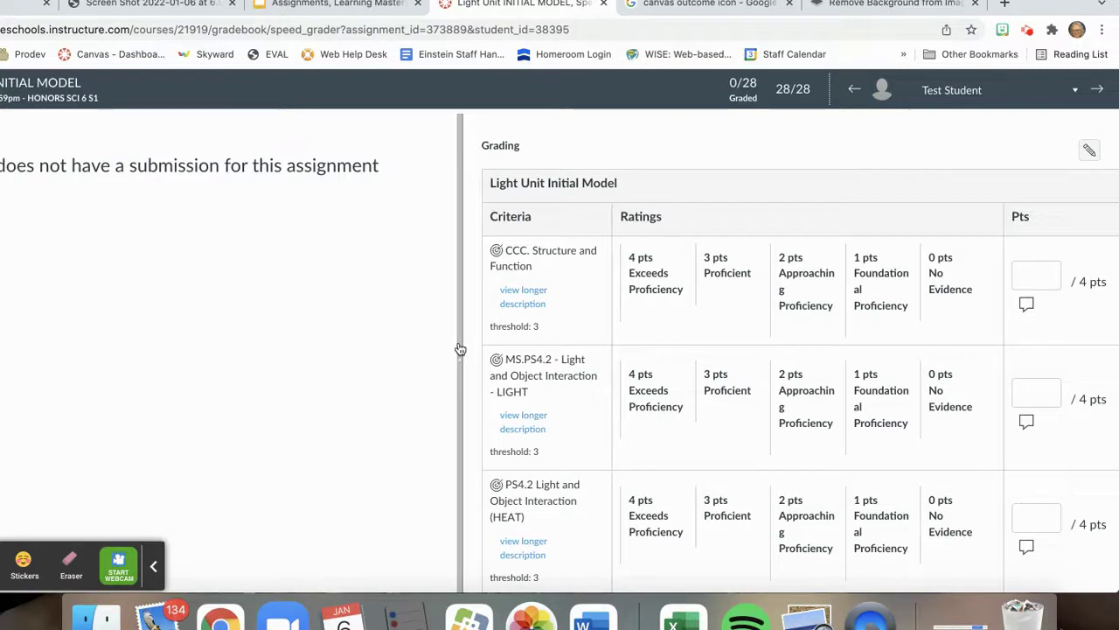
Rate Structure and Function 1, MS.PS4.2 Light 2, HEAT 0, Path of Light 1, and save
left_click(866, 284)
left_click(801, 398)
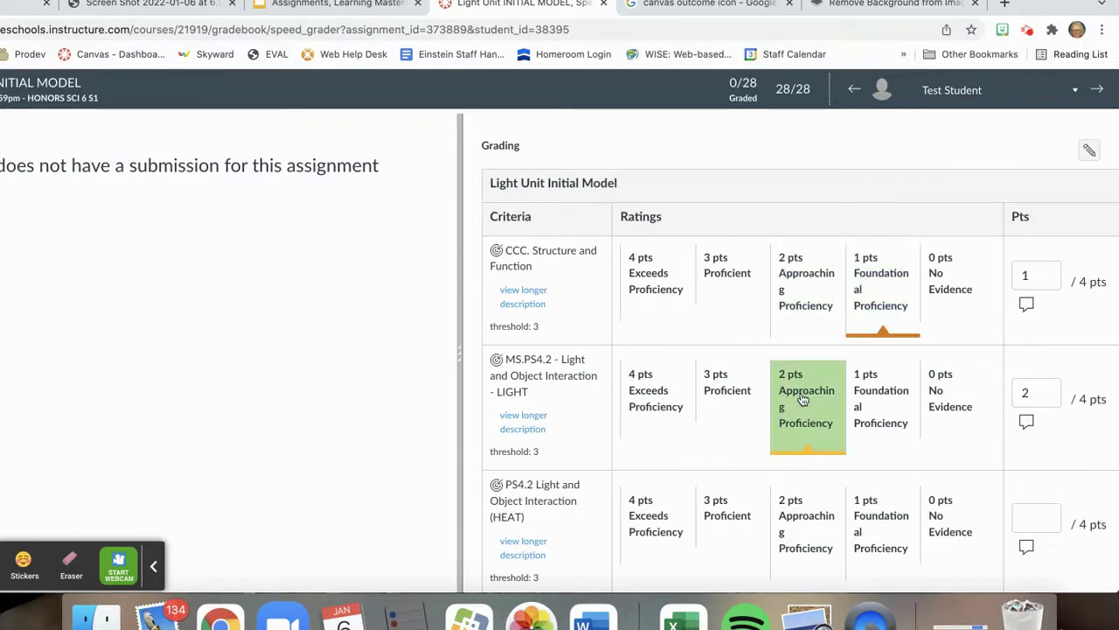
scroll(802, 398, "down", 2)
left_click(934, 431)
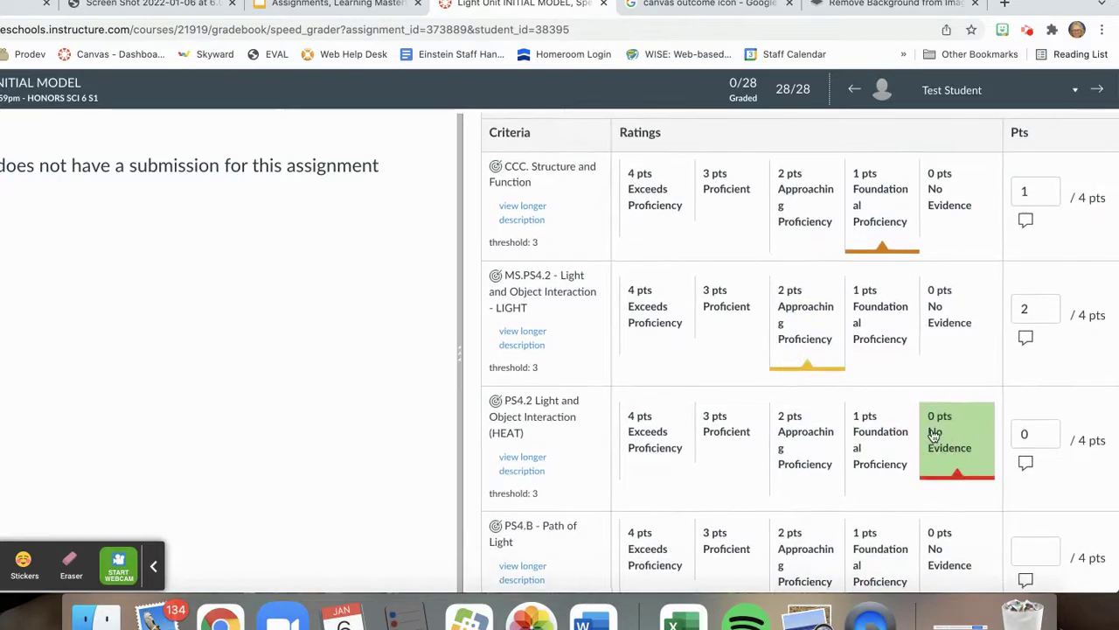
scroll(934, 431, "down", 2)
left_click(886, 467)
scroll(889, 472, "down", 1)
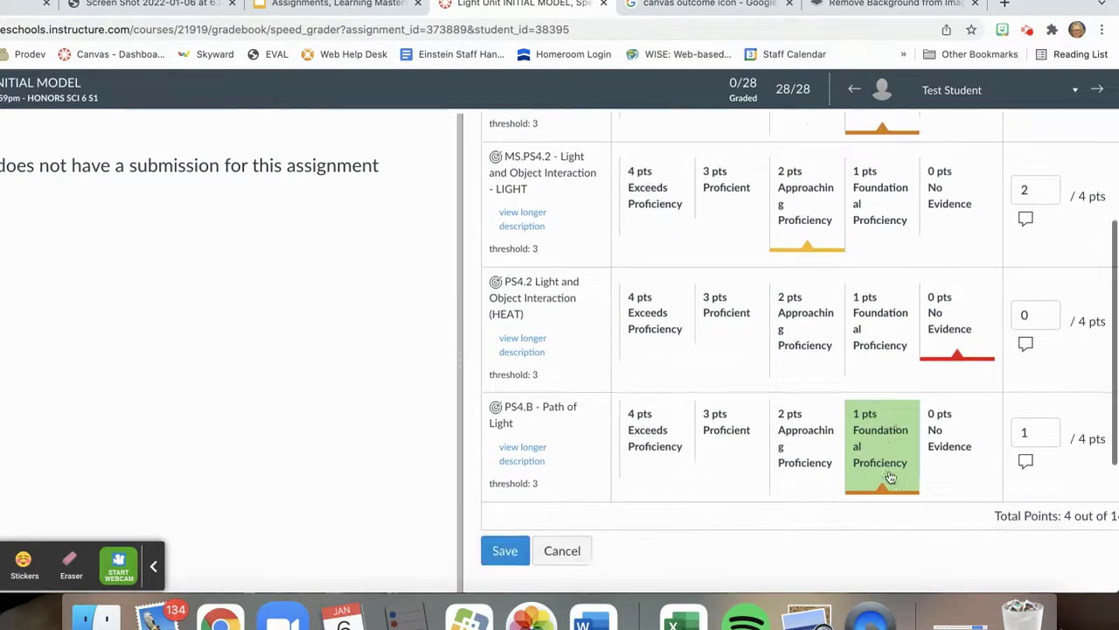
scroll(890, 477, "down", 2)
left_click(505, 492)
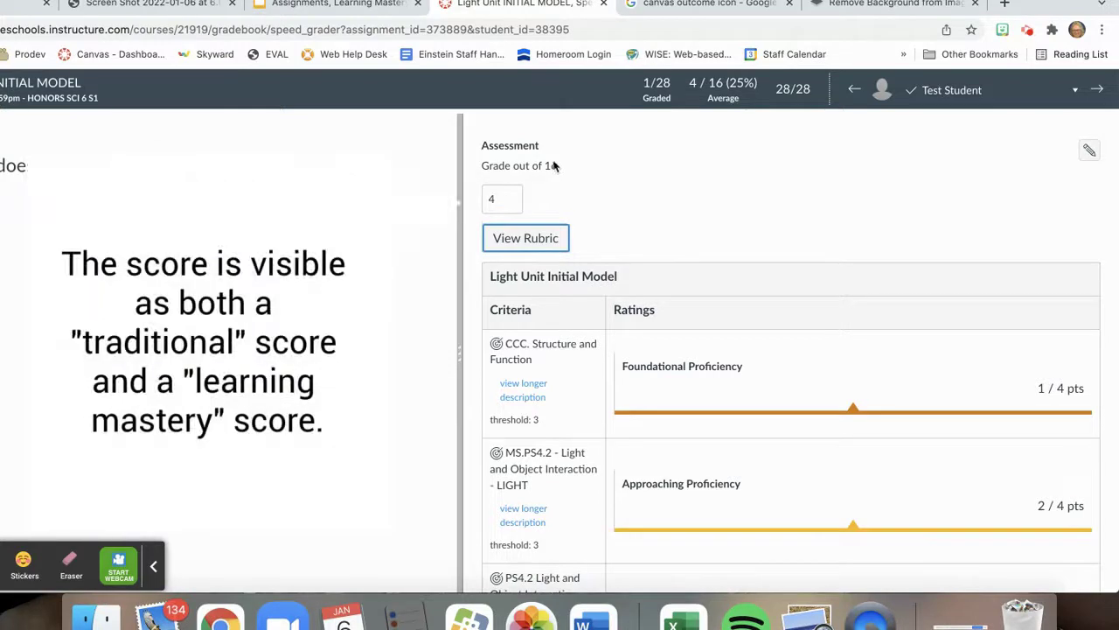
Scroll through the Learning Mastery gradebook's outcome scores and proficiency legend
scroll(698, 407, "down", 3)
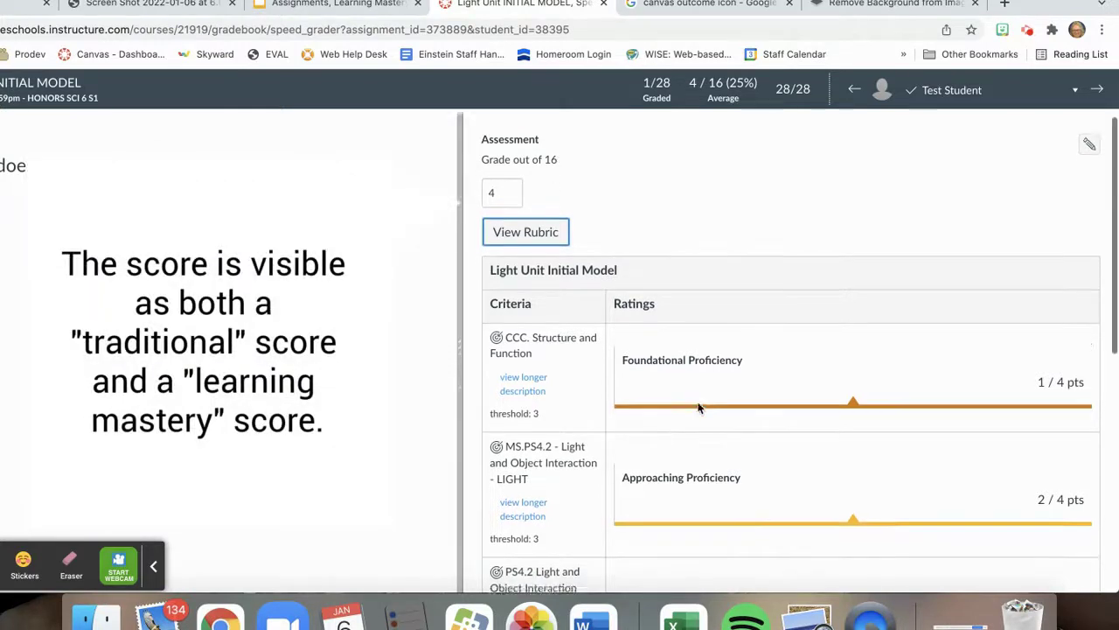
scroll(698, 407, "down", 1)
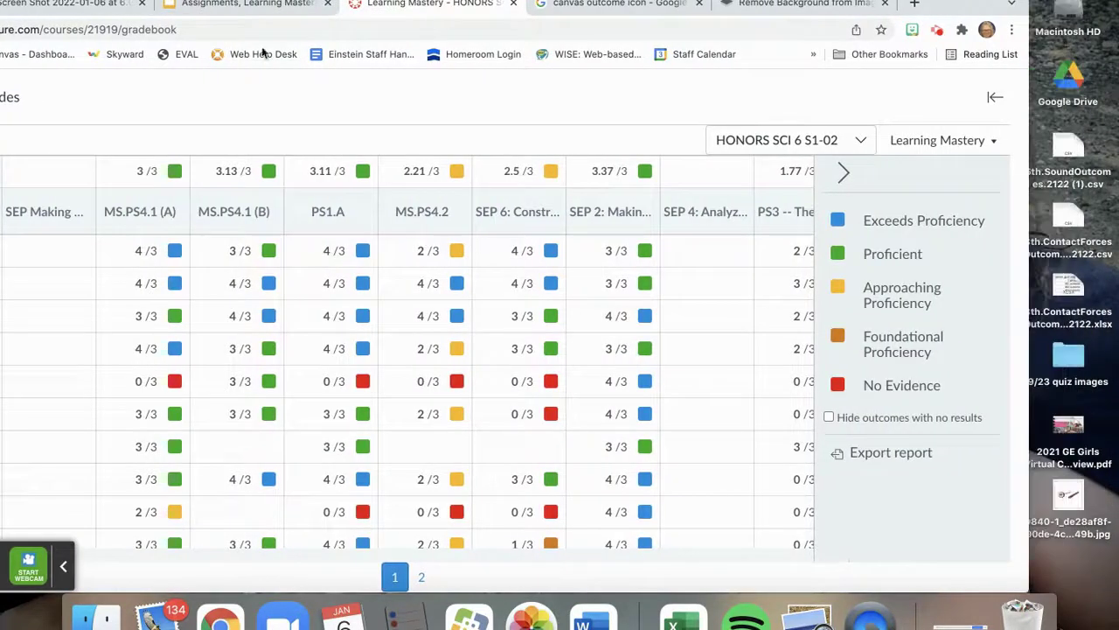
Collapse the proficiency legend to reveal more outcome columns
mouse_move(421, 210)
left_click(837, 172)
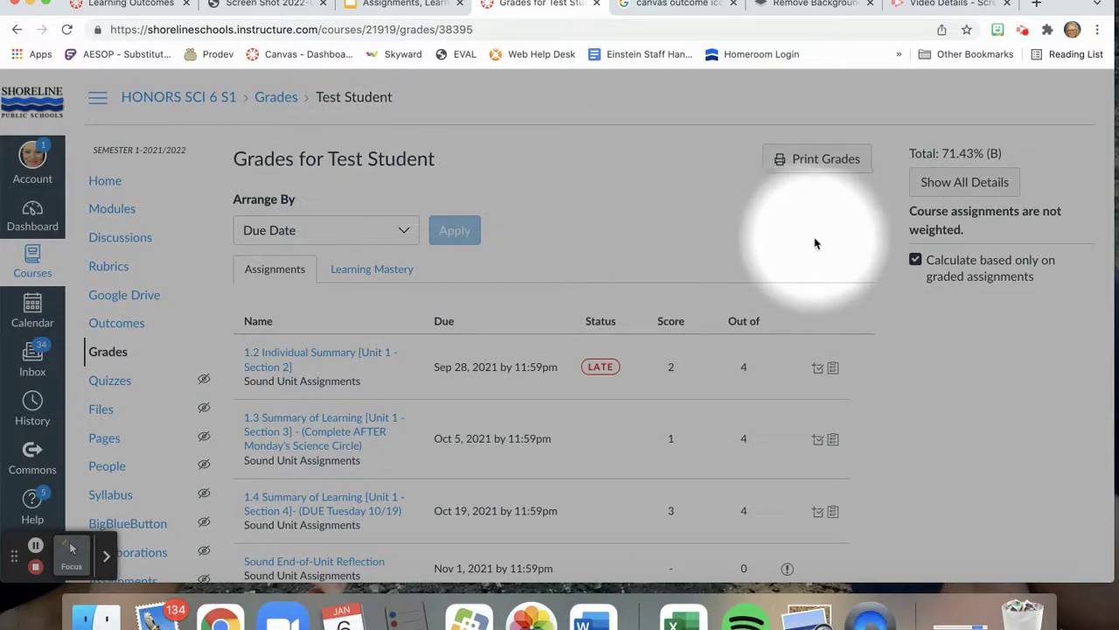
scroll(842, 277, "down", 3)
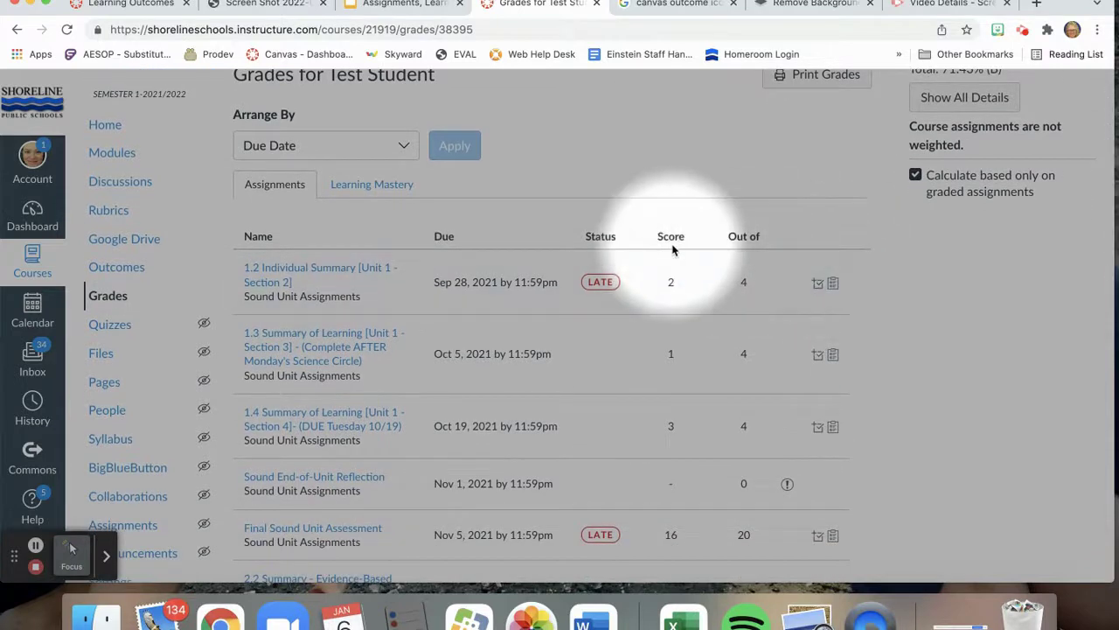
scroll(739, 259, "down", 4)
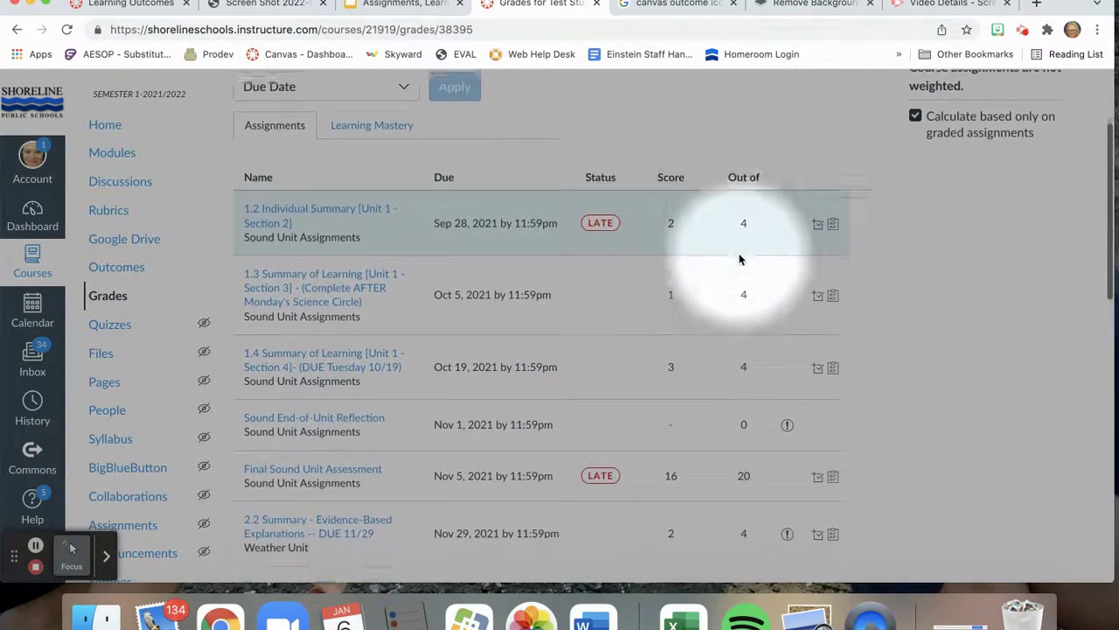
scroll(739, 258, "down", 6)
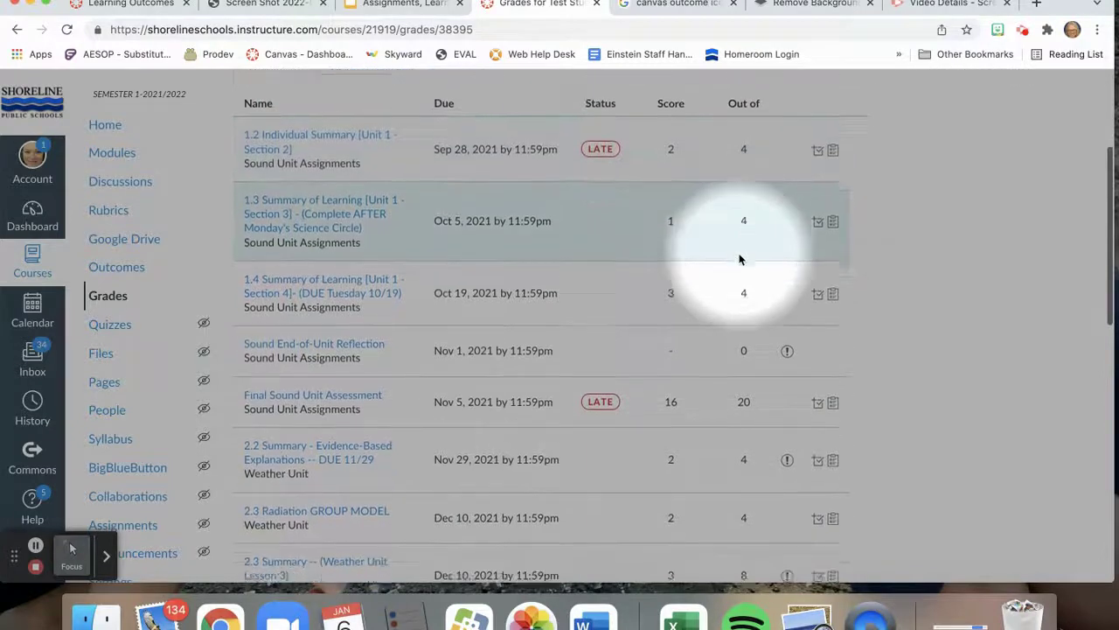
scroll(739, 259, "down", 6)
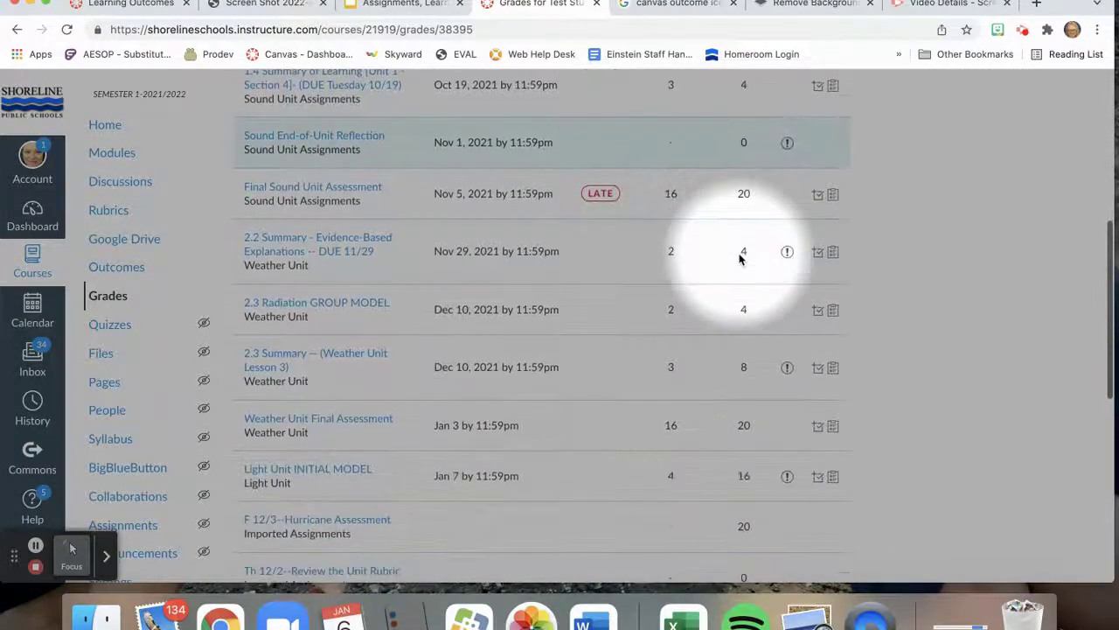
scroll(739, 259, "down", 3)
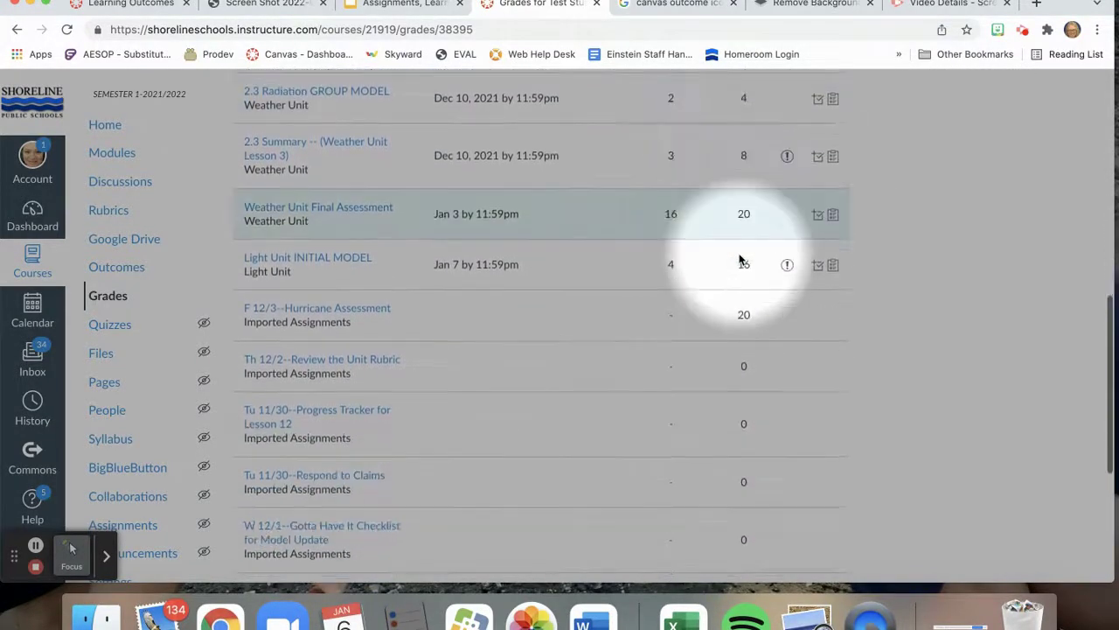
scroll(739, 259, "up", 20)
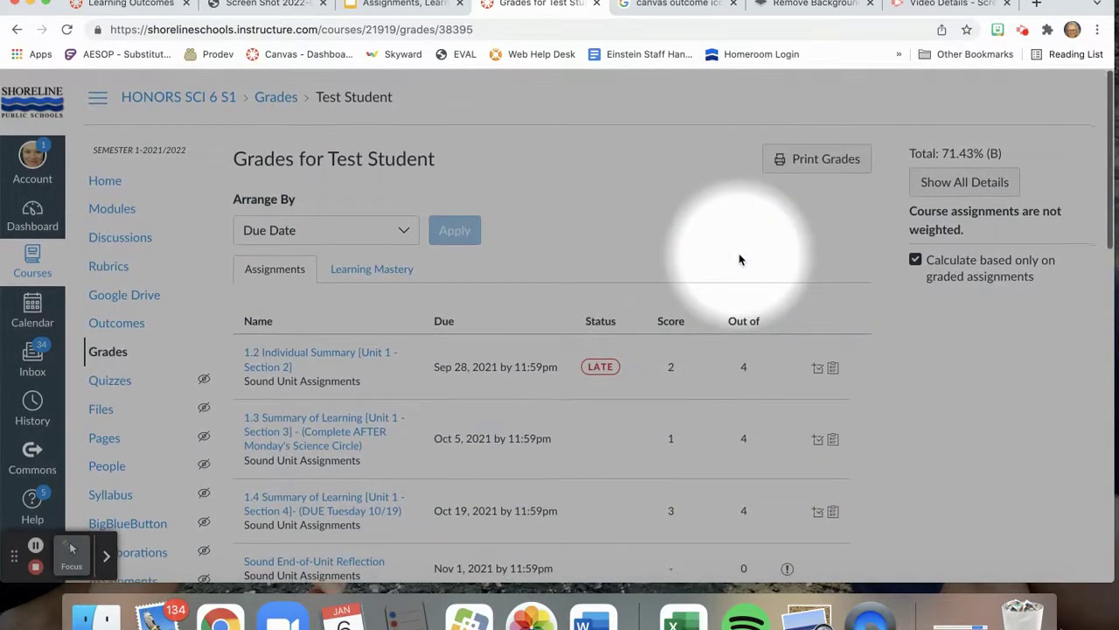
Switch to the student's Learning Mastery view and expand Unit 3: Light's four outcomes
left_click(388, 272)
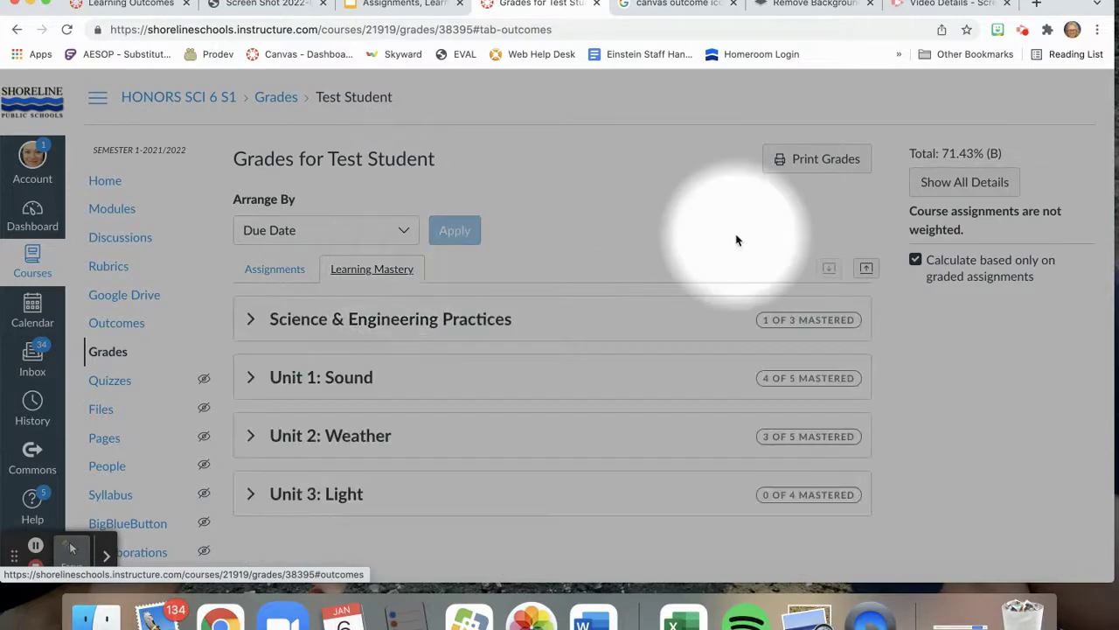
scroll(736, 241, "down", 1)
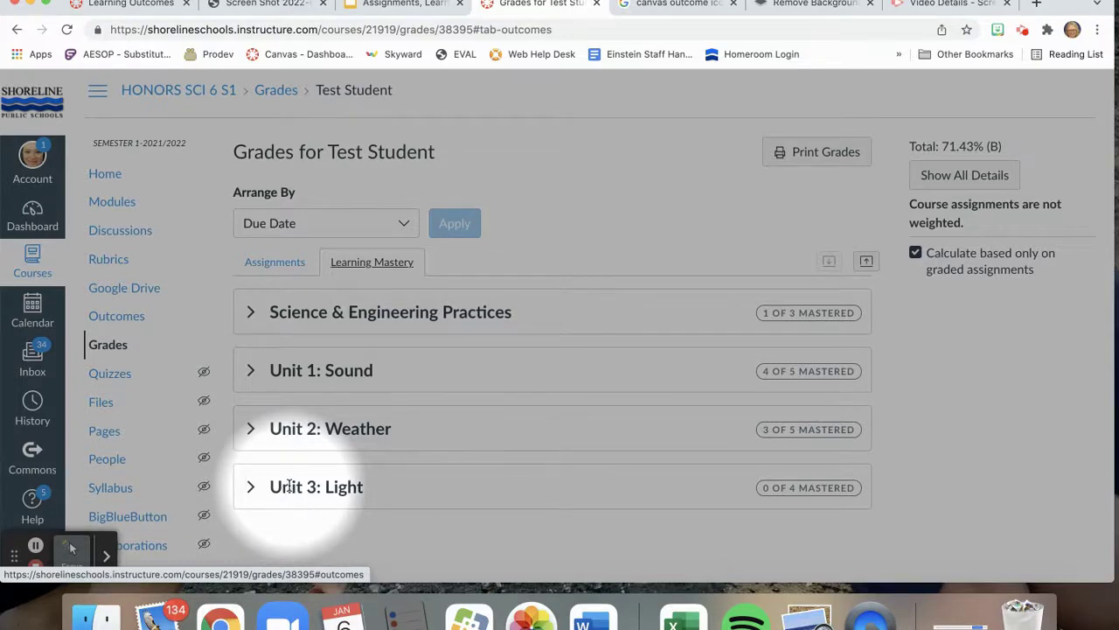
left_click(250, 487)
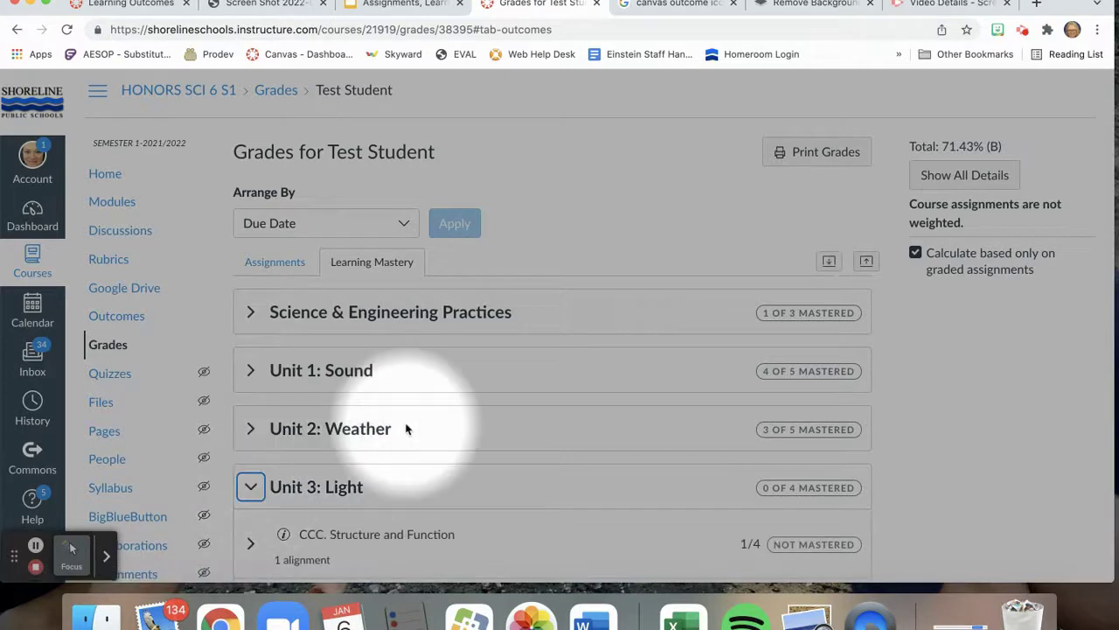
scroll(407, 429, "down", 5)
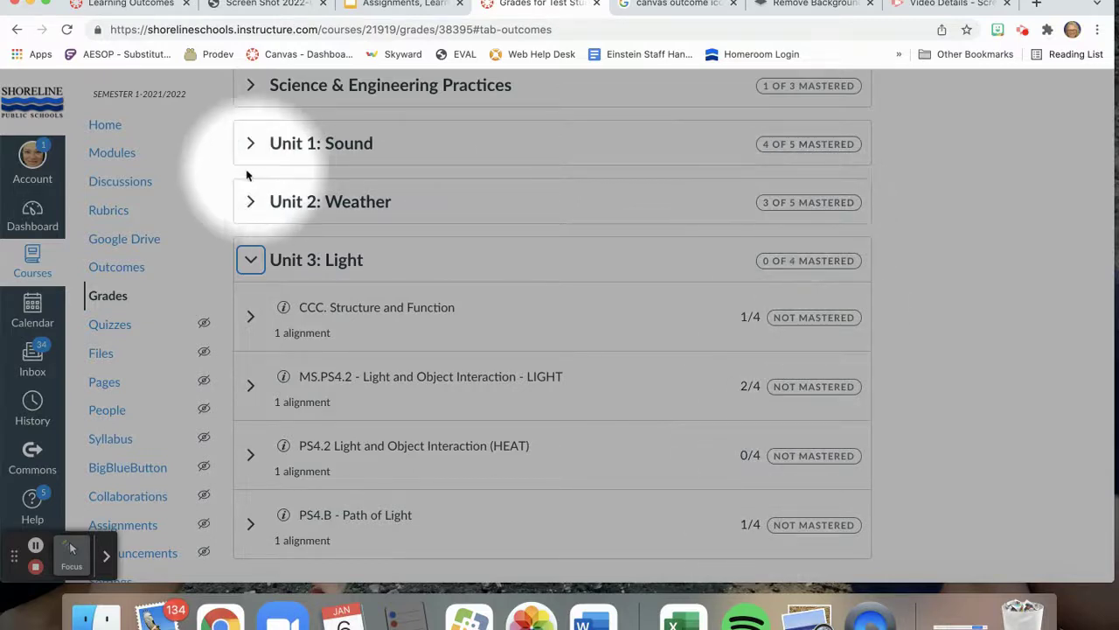
Expand Unit 2: Weather and the PS1.4 MODELING outcome to see its assignment scores
left_click(250, 201)
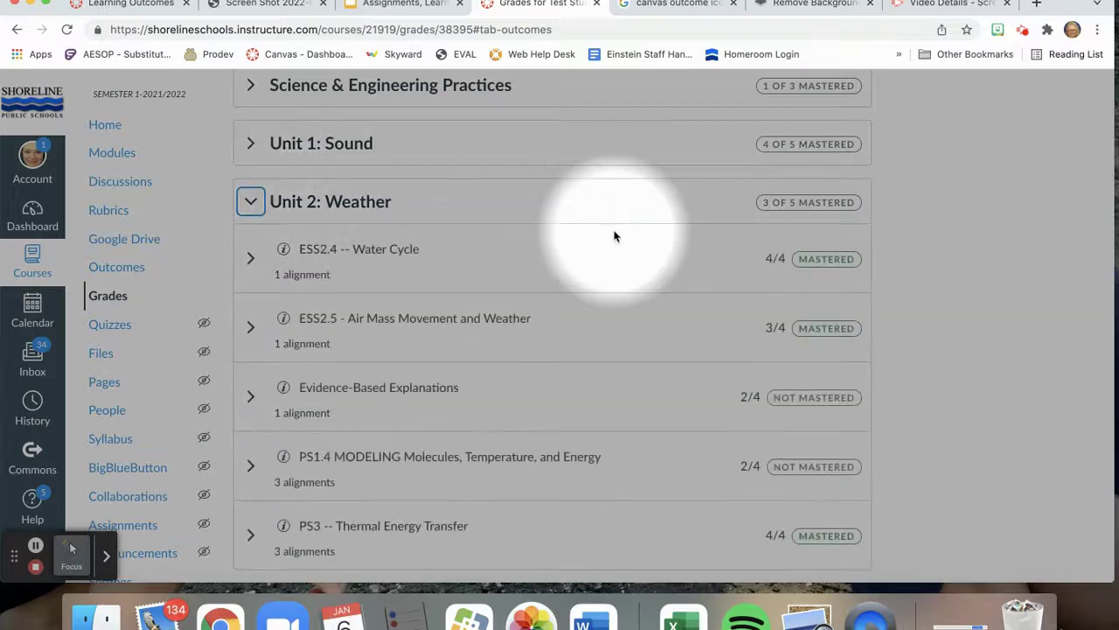
scroll(615, 236, "down", 2)
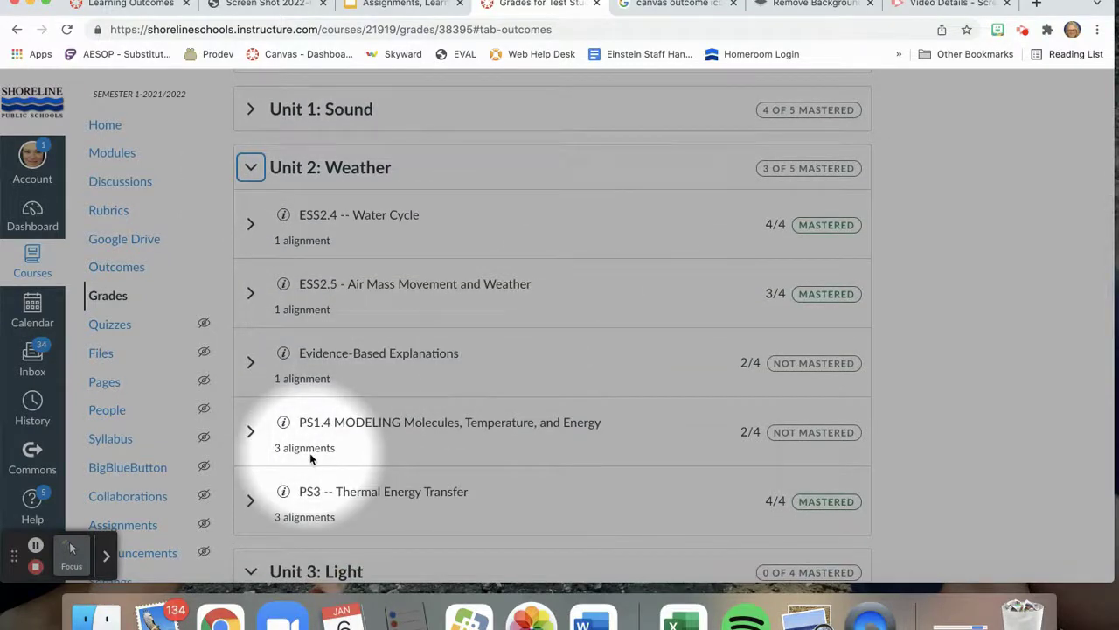
left_click(251, 432)
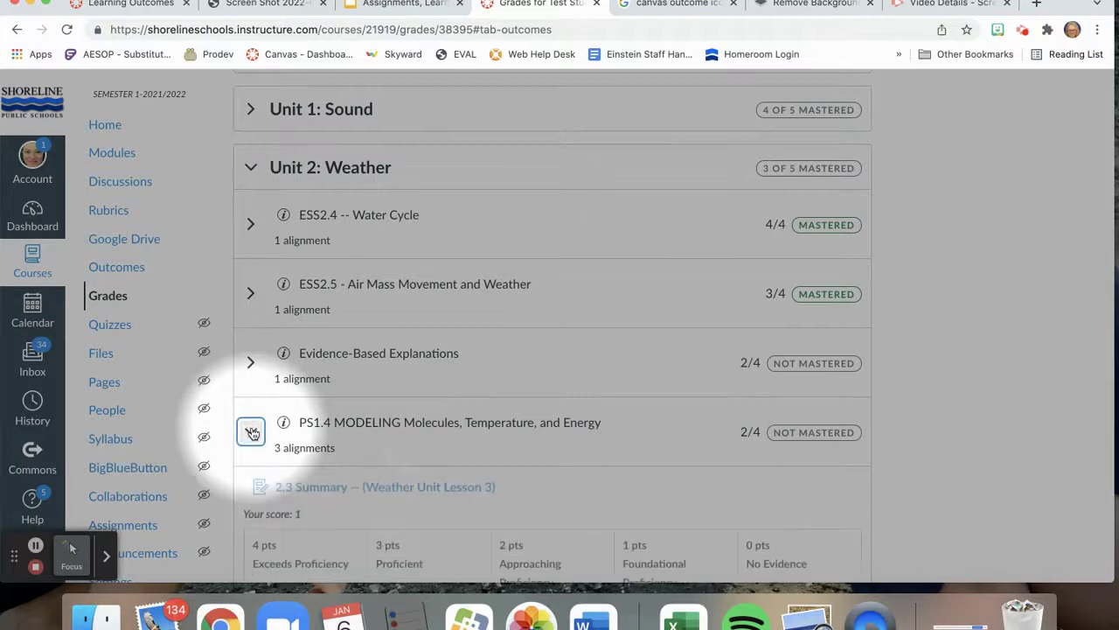
scroll(430, 419, "down", 6)
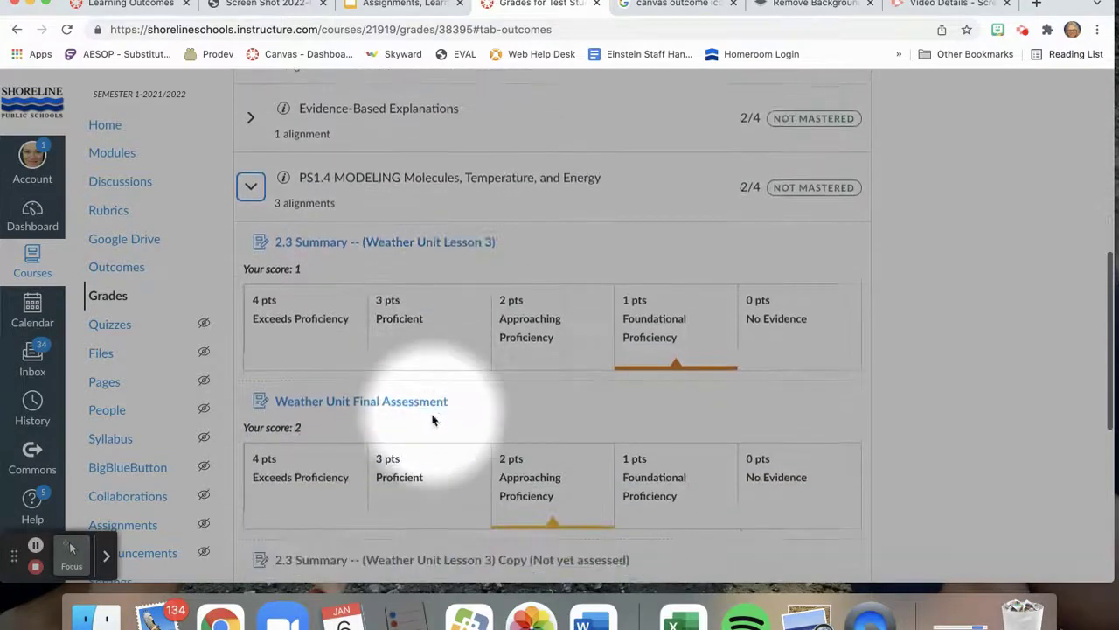
scroll(432, 420, "down", 2)
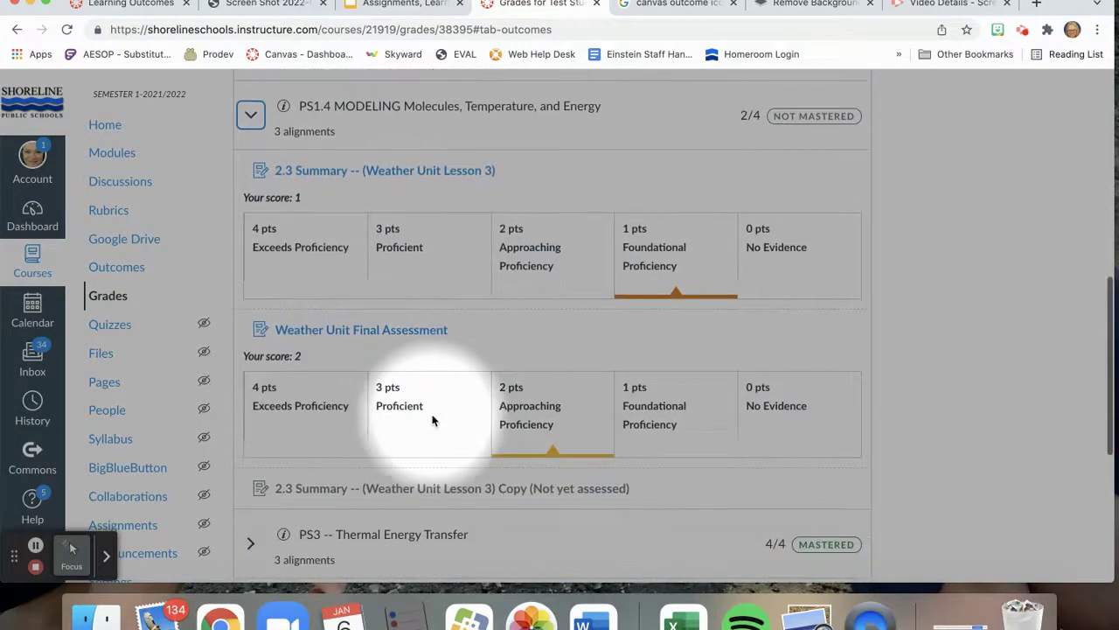
scroll(432, 420, "down", 1)
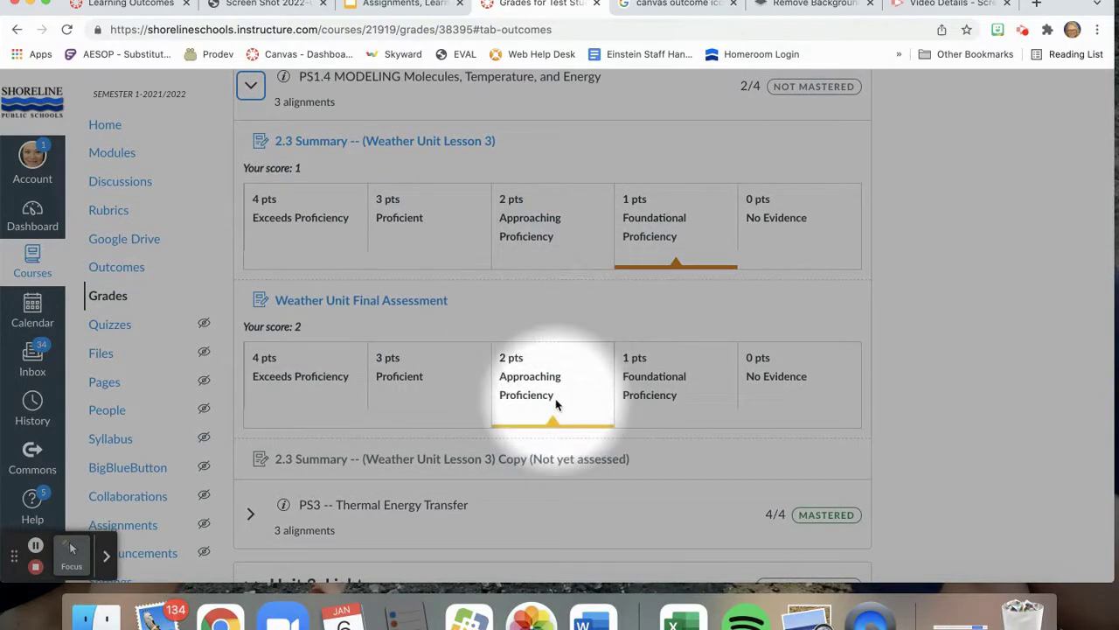
scroll(555, 404, "down", 2)
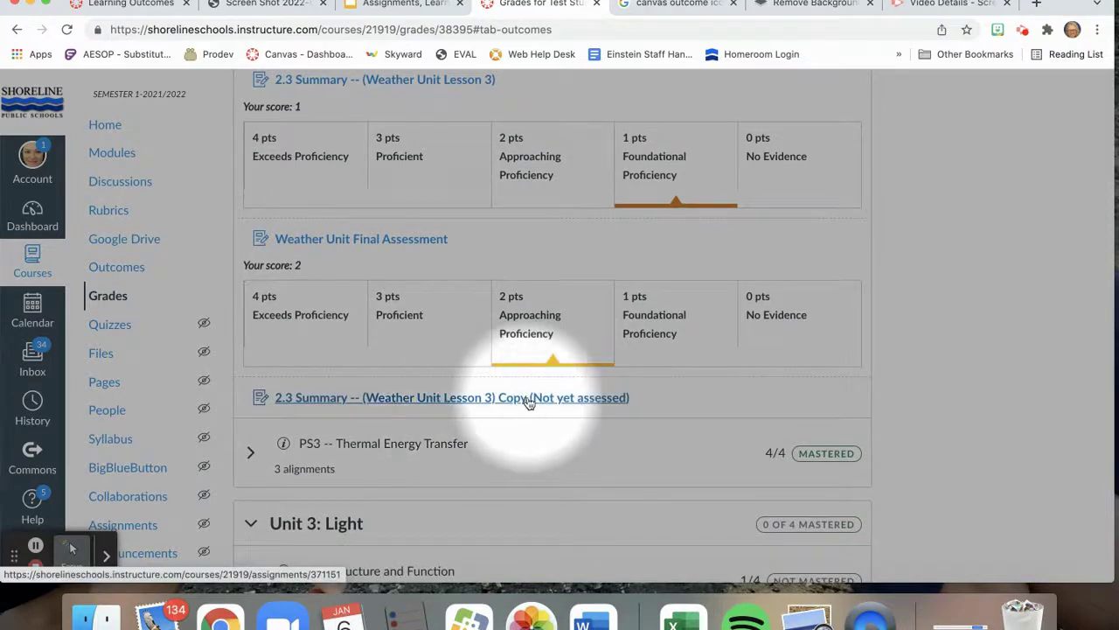
scroll(529, 402, "down", 2)
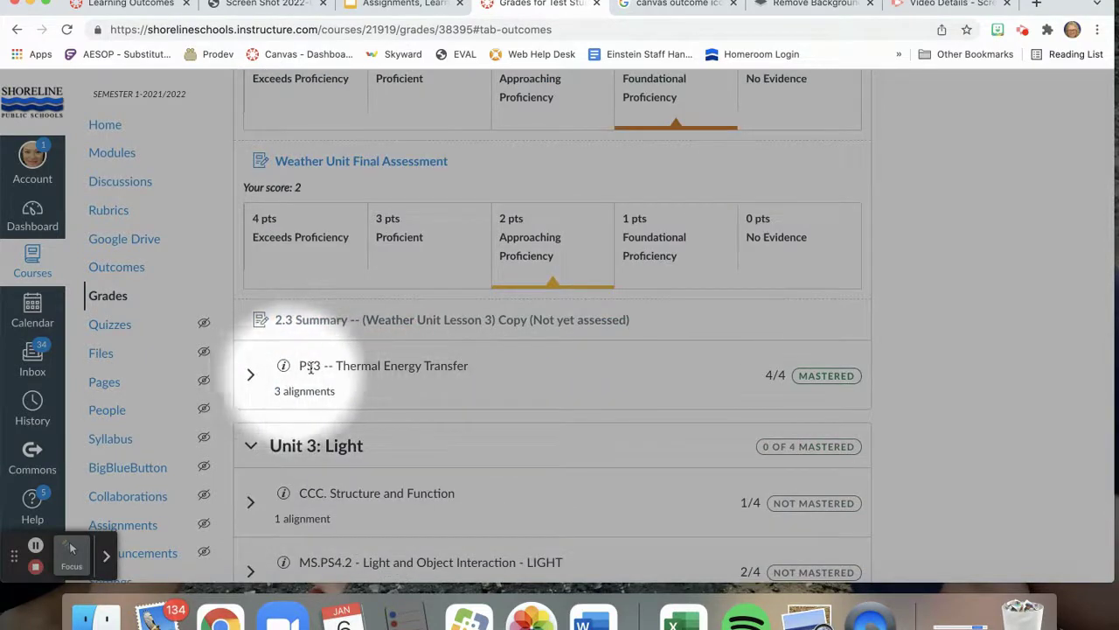
Expand PS3 -- Thermal Energy Transfer to see its rubric scores
left_click(251, 377)
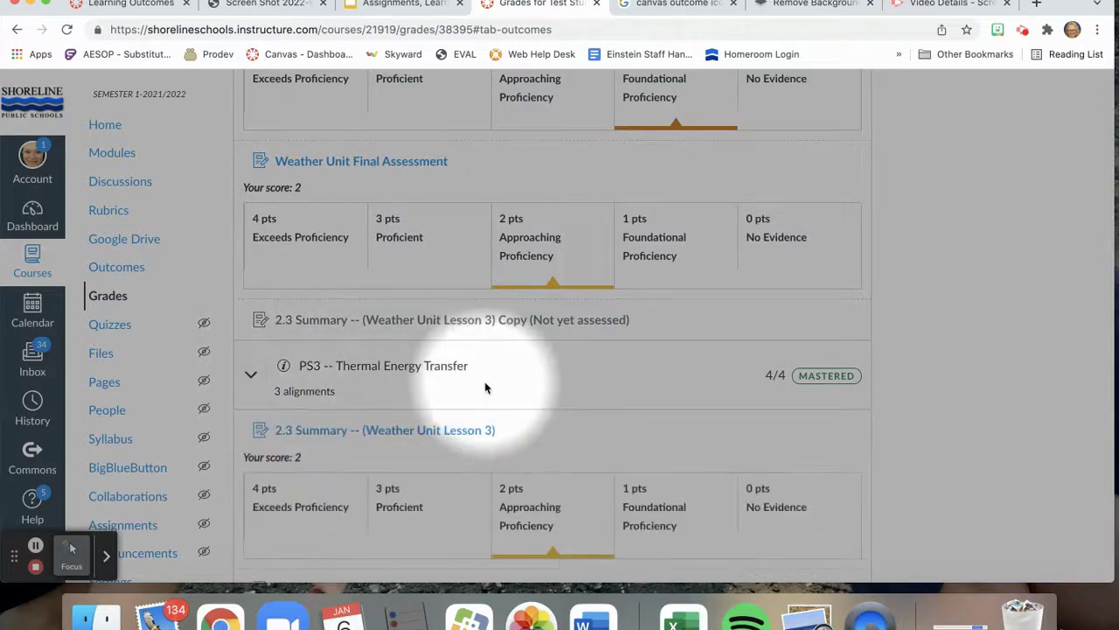
scroll(487, 388, "down", 2)
scroll(486, 388, "down", 4)
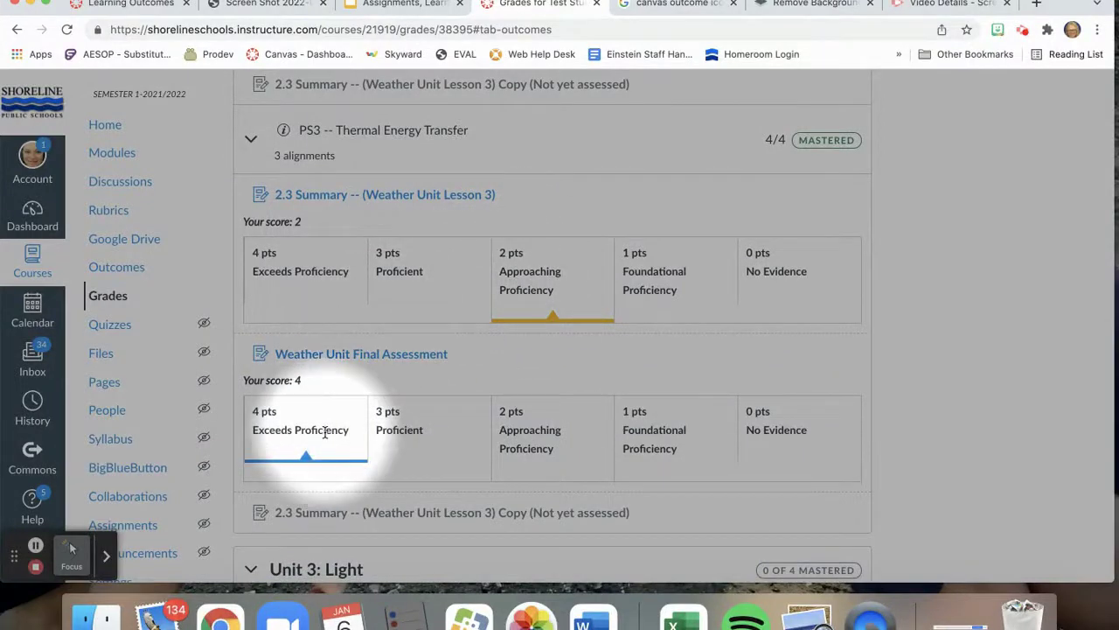
scroll(579, 292, "up", 7)
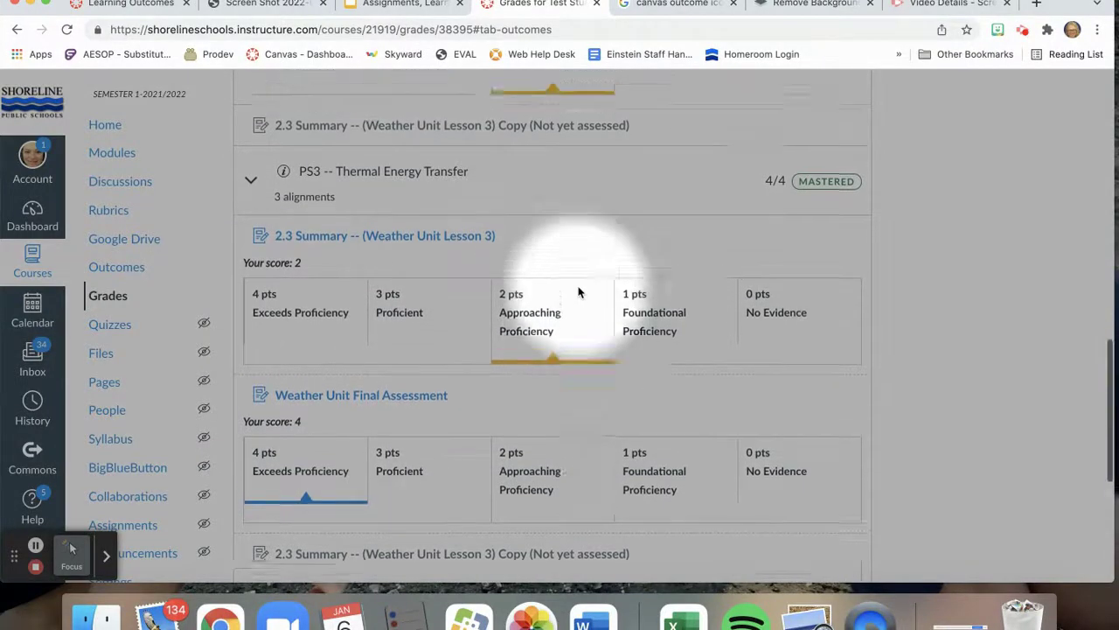
scroll(579, 292, "up", 15)
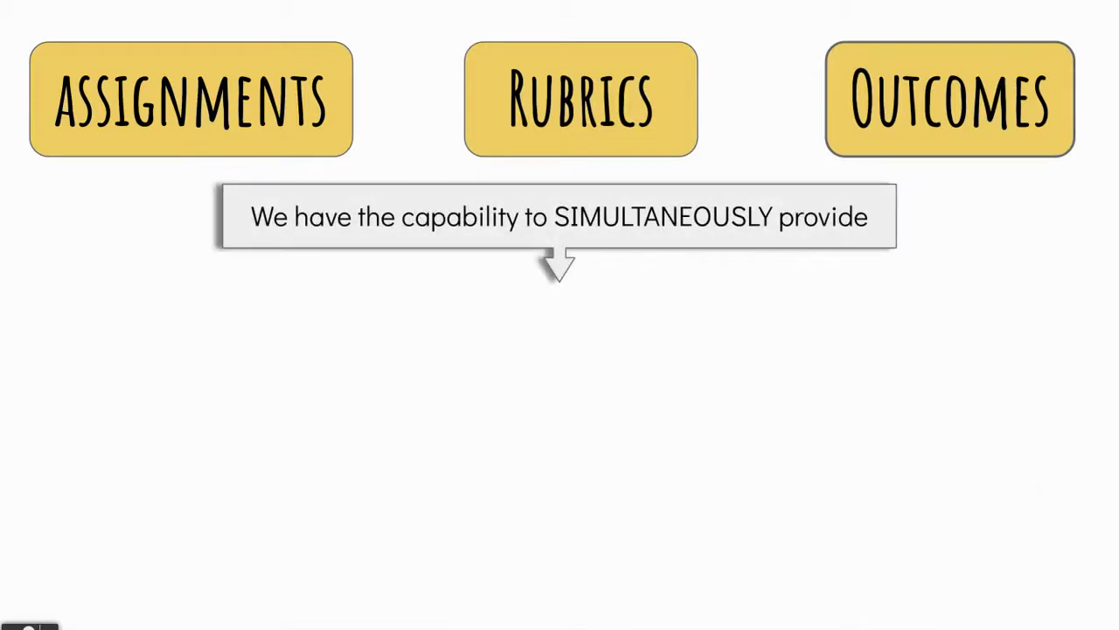
Advance the slide animation to show the Traditional points box
left_click(1029, 480)
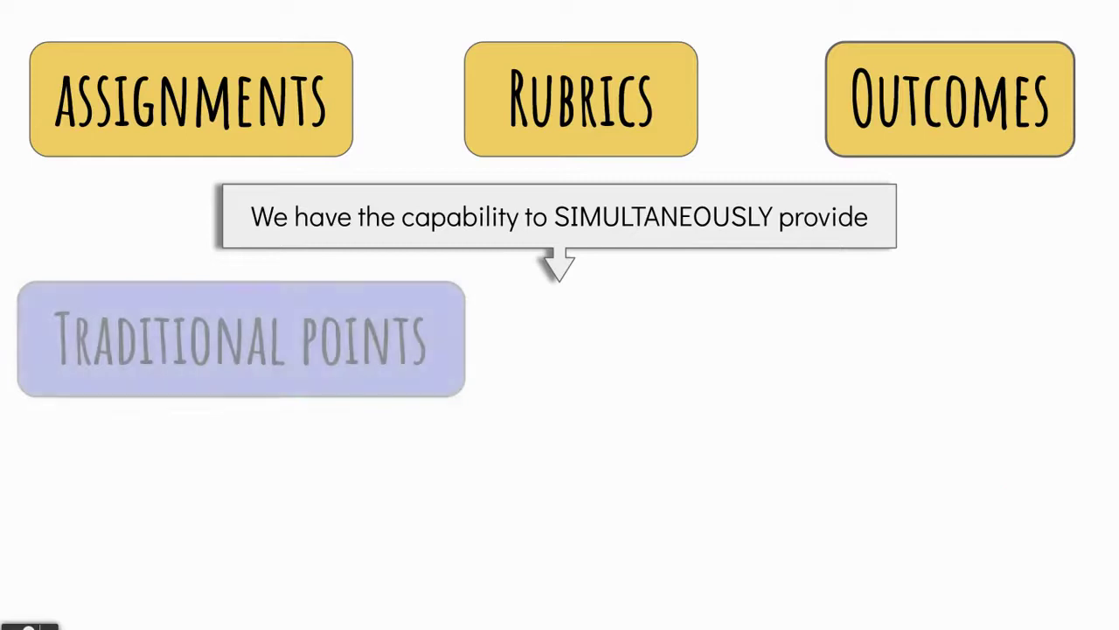